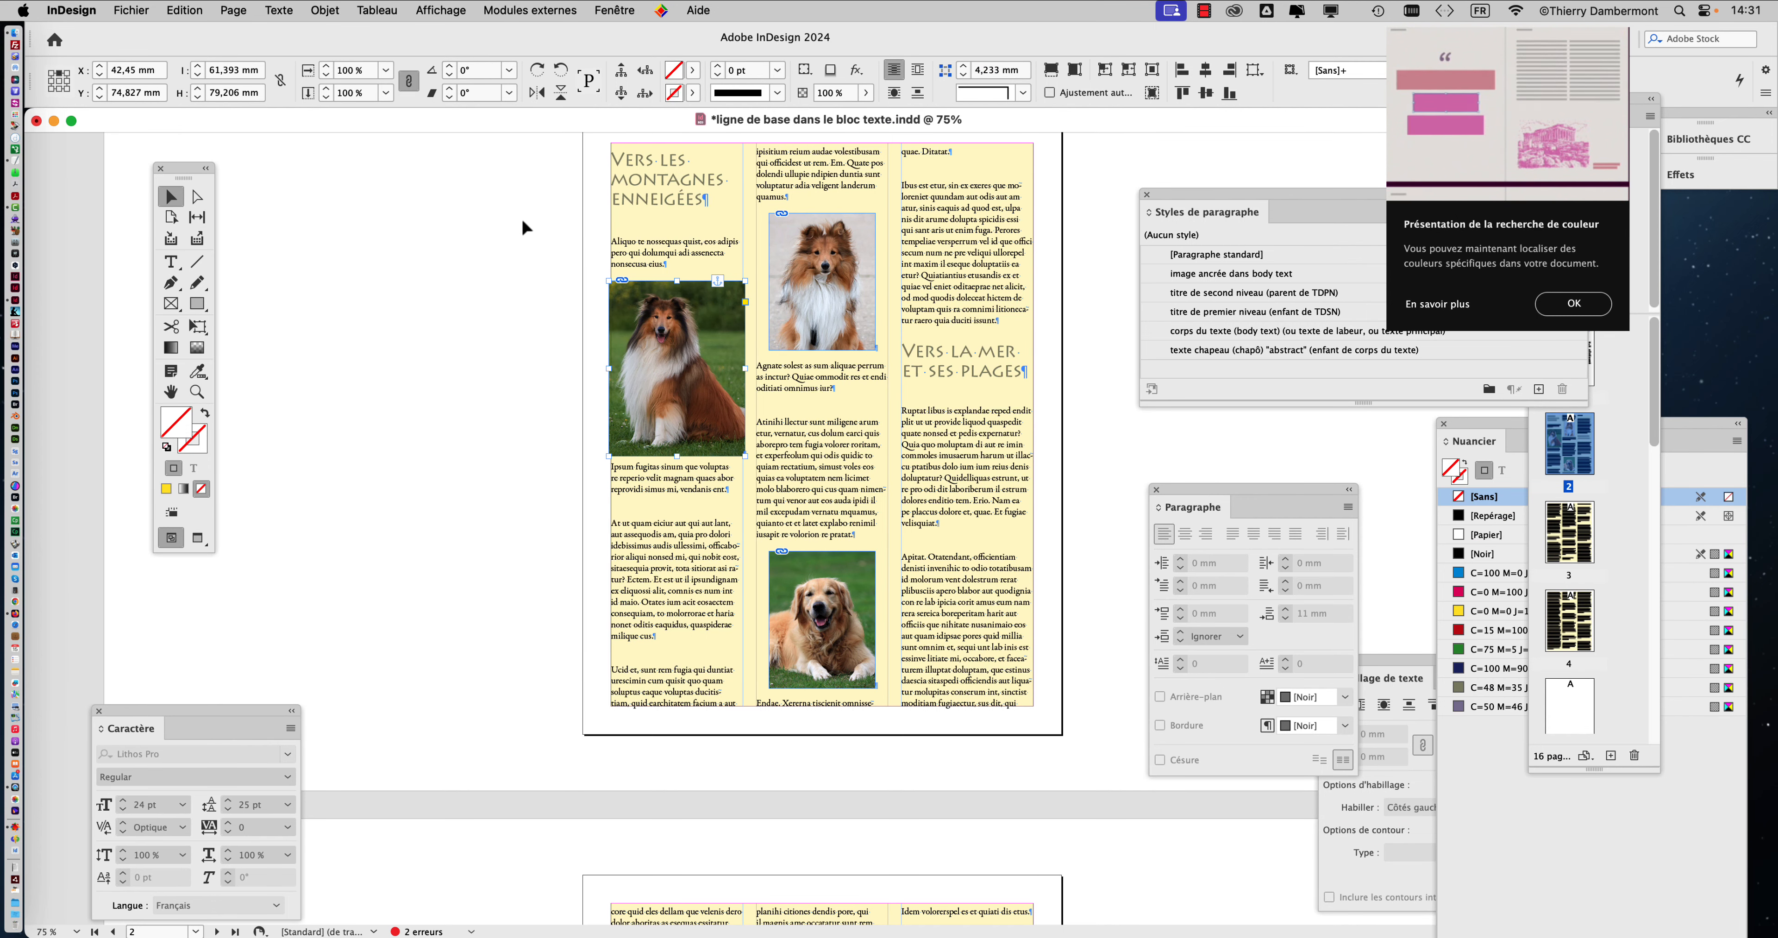
- Enlarge the collie photo in the first column to about 19.05% and reposition it inside its frame
left_click_drag(184, 172, 515, 185)
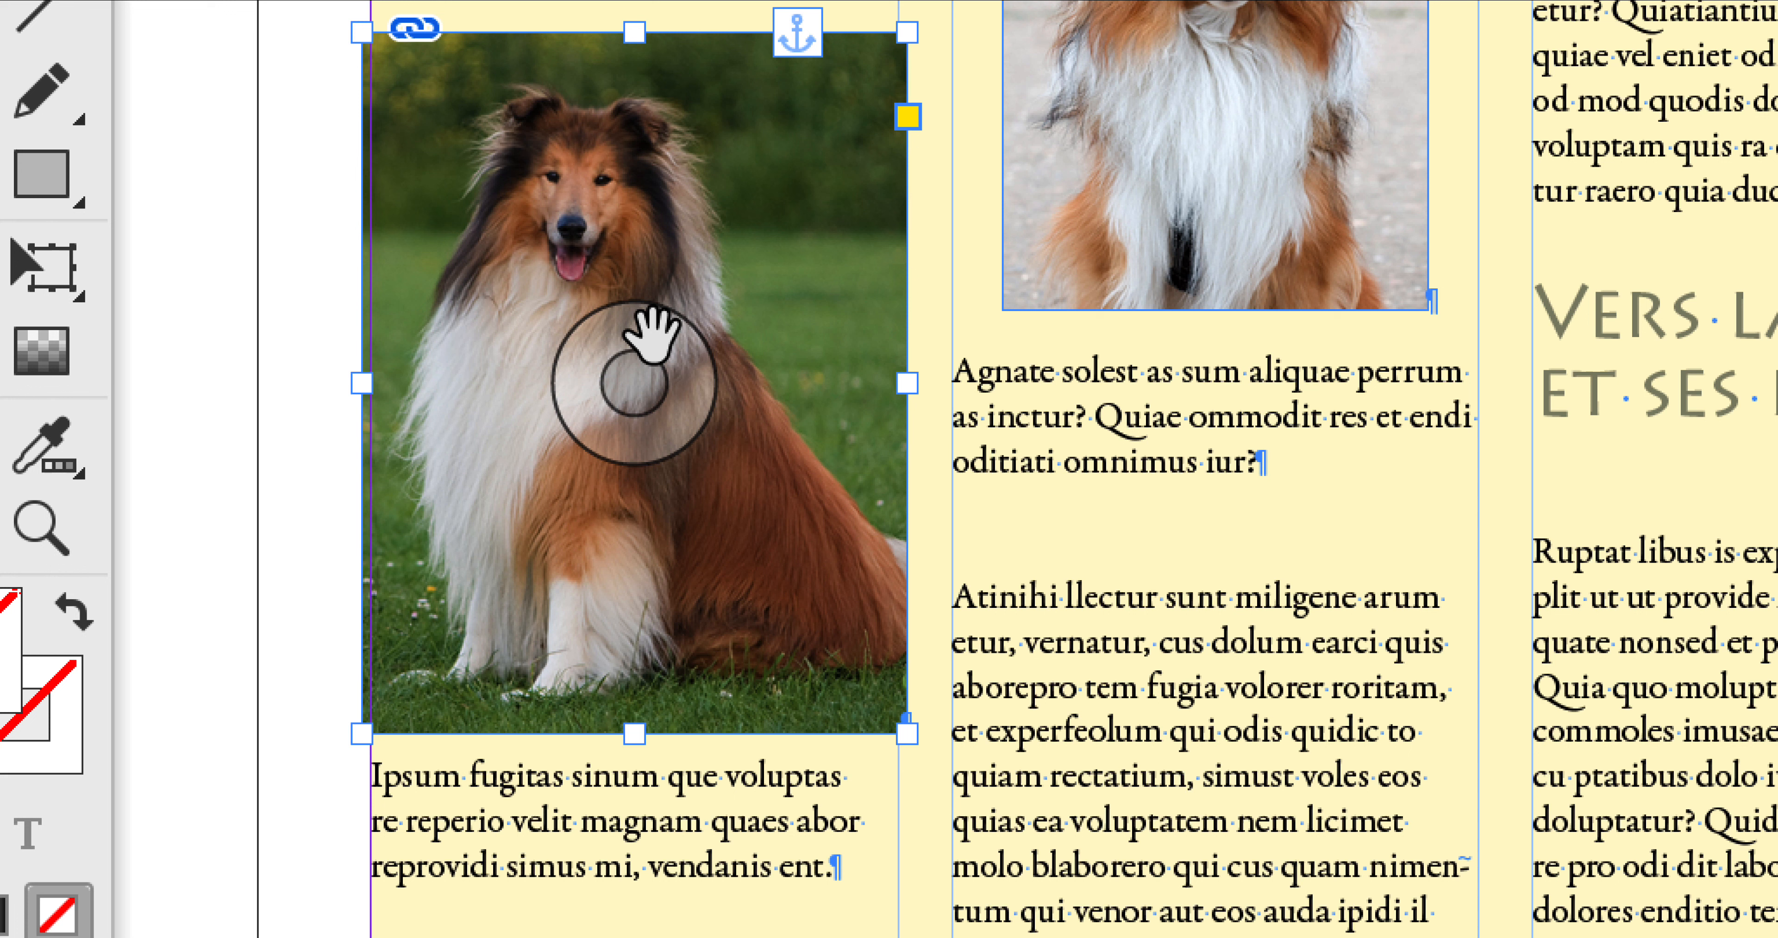
left_click(649, 337)
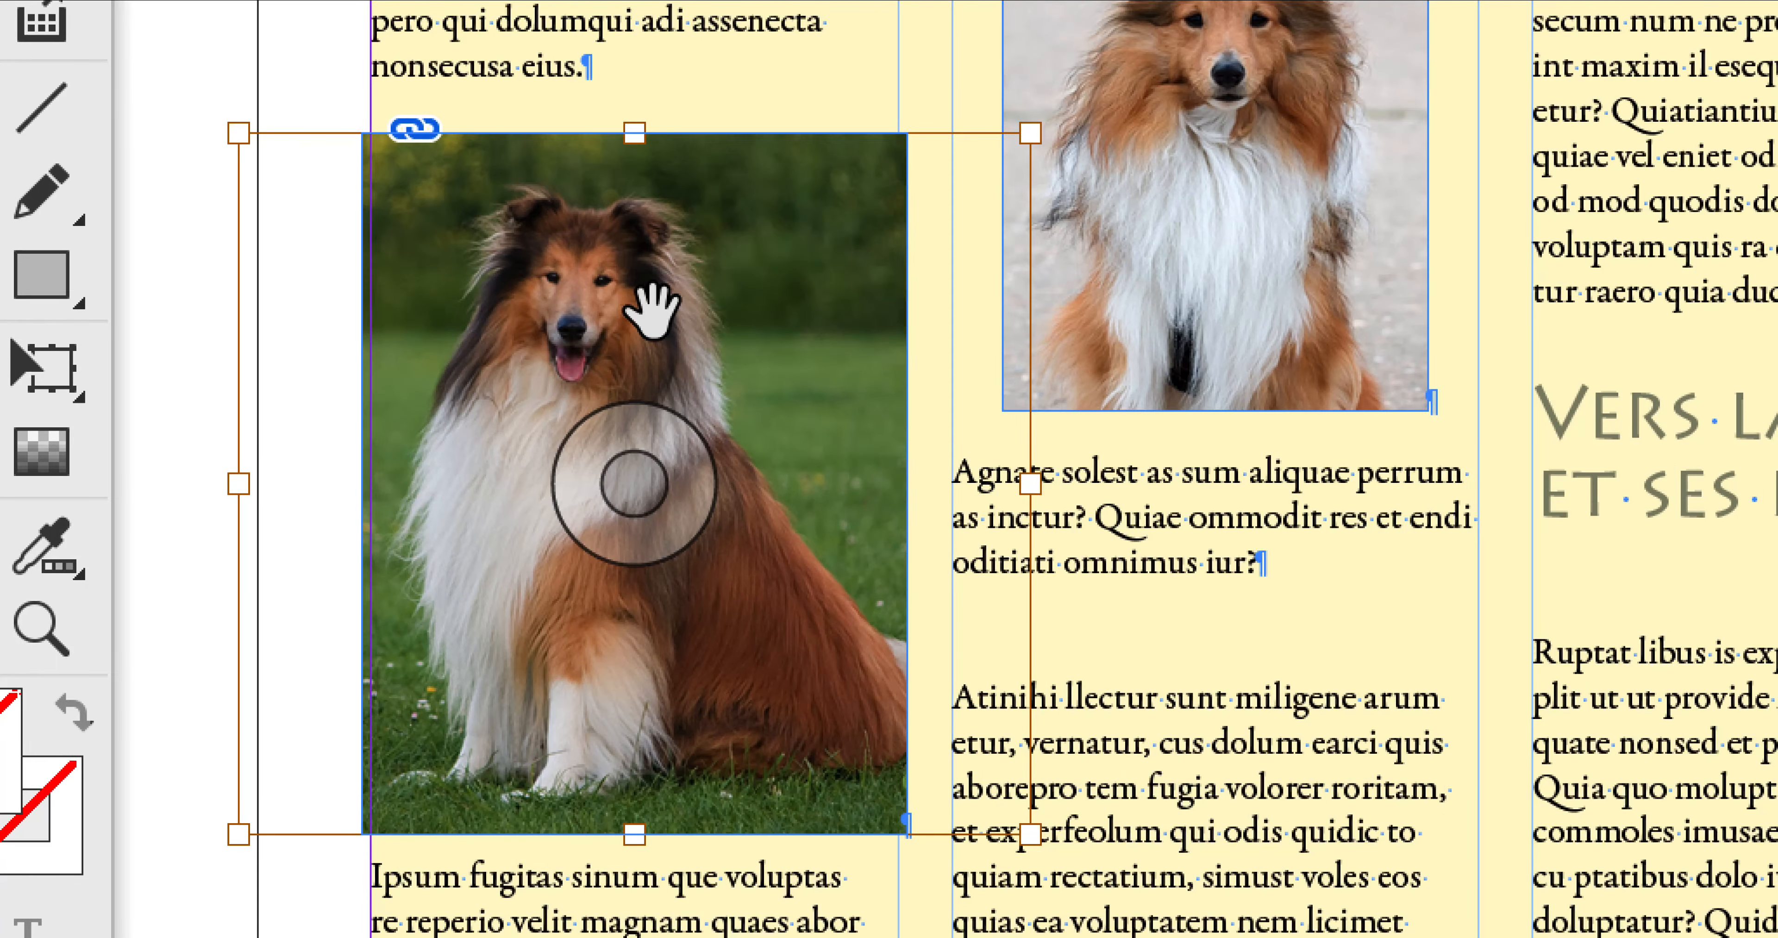
mouse_move(651, 310)
left_mouse_down()
mouse_move(662, 331)
mouse_move(708, 321)
mouse_move(575, 311)
mouse_move(661, 309)
left_mouse_up()
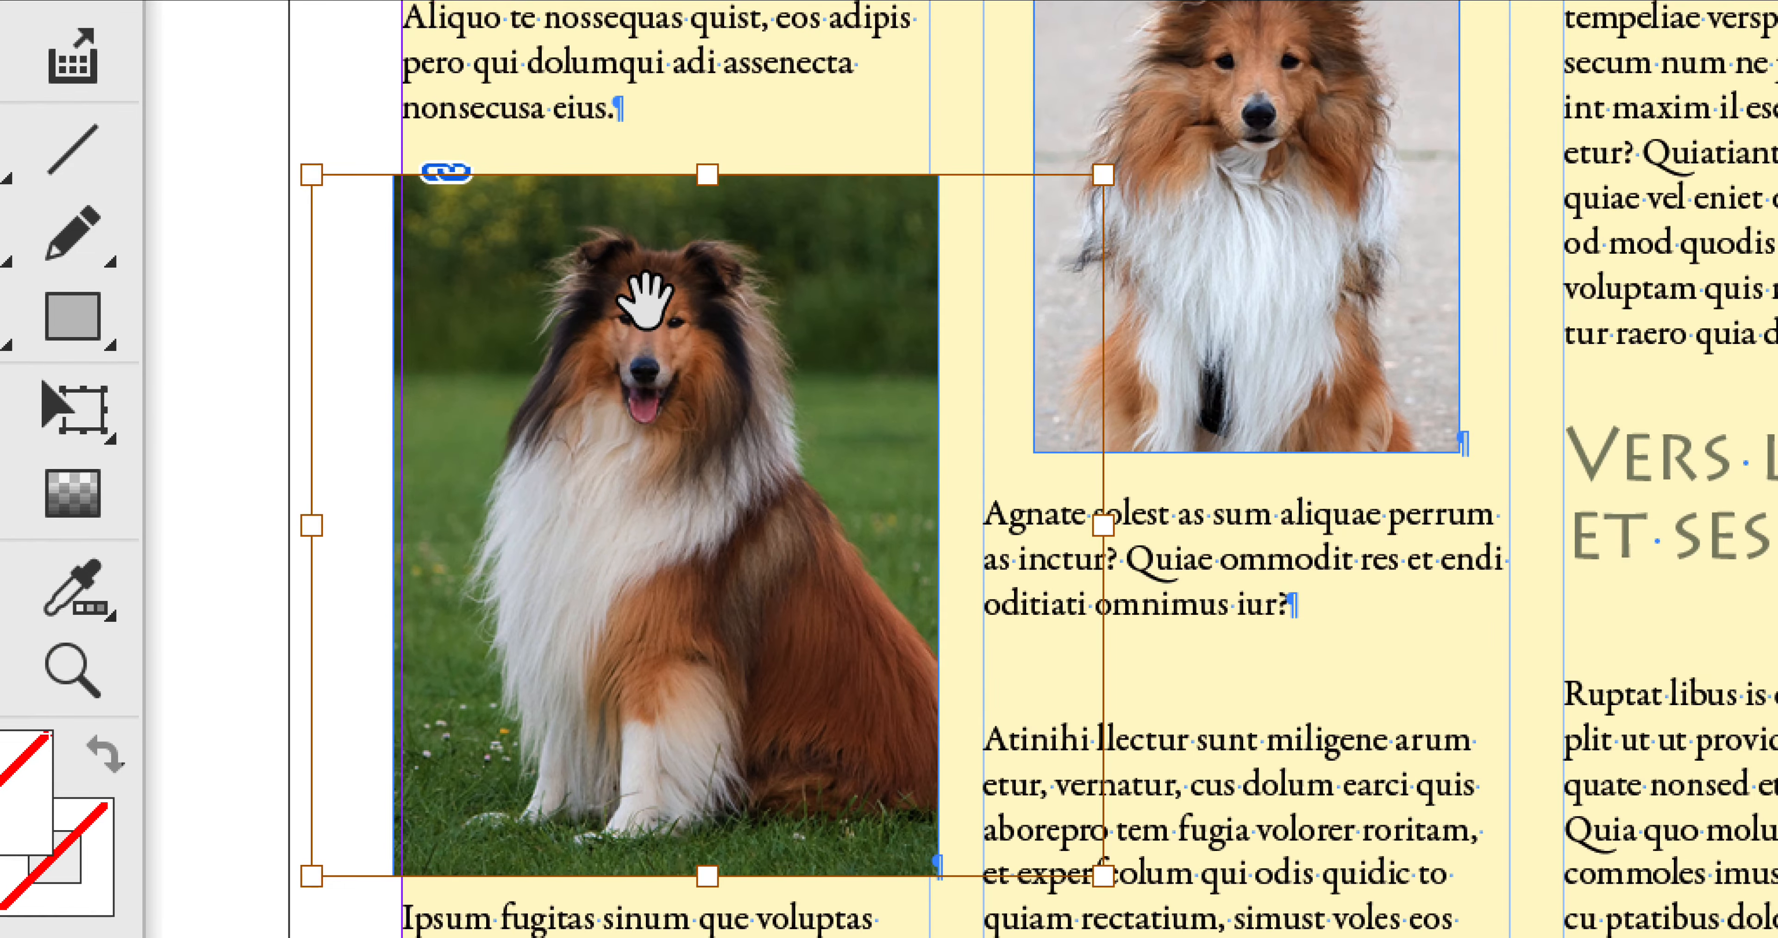
mouse_move(644, 299)
left_mouse_down()
mouse_move(677, 317)
mouse_move(642, 302)
left_mouse_up()
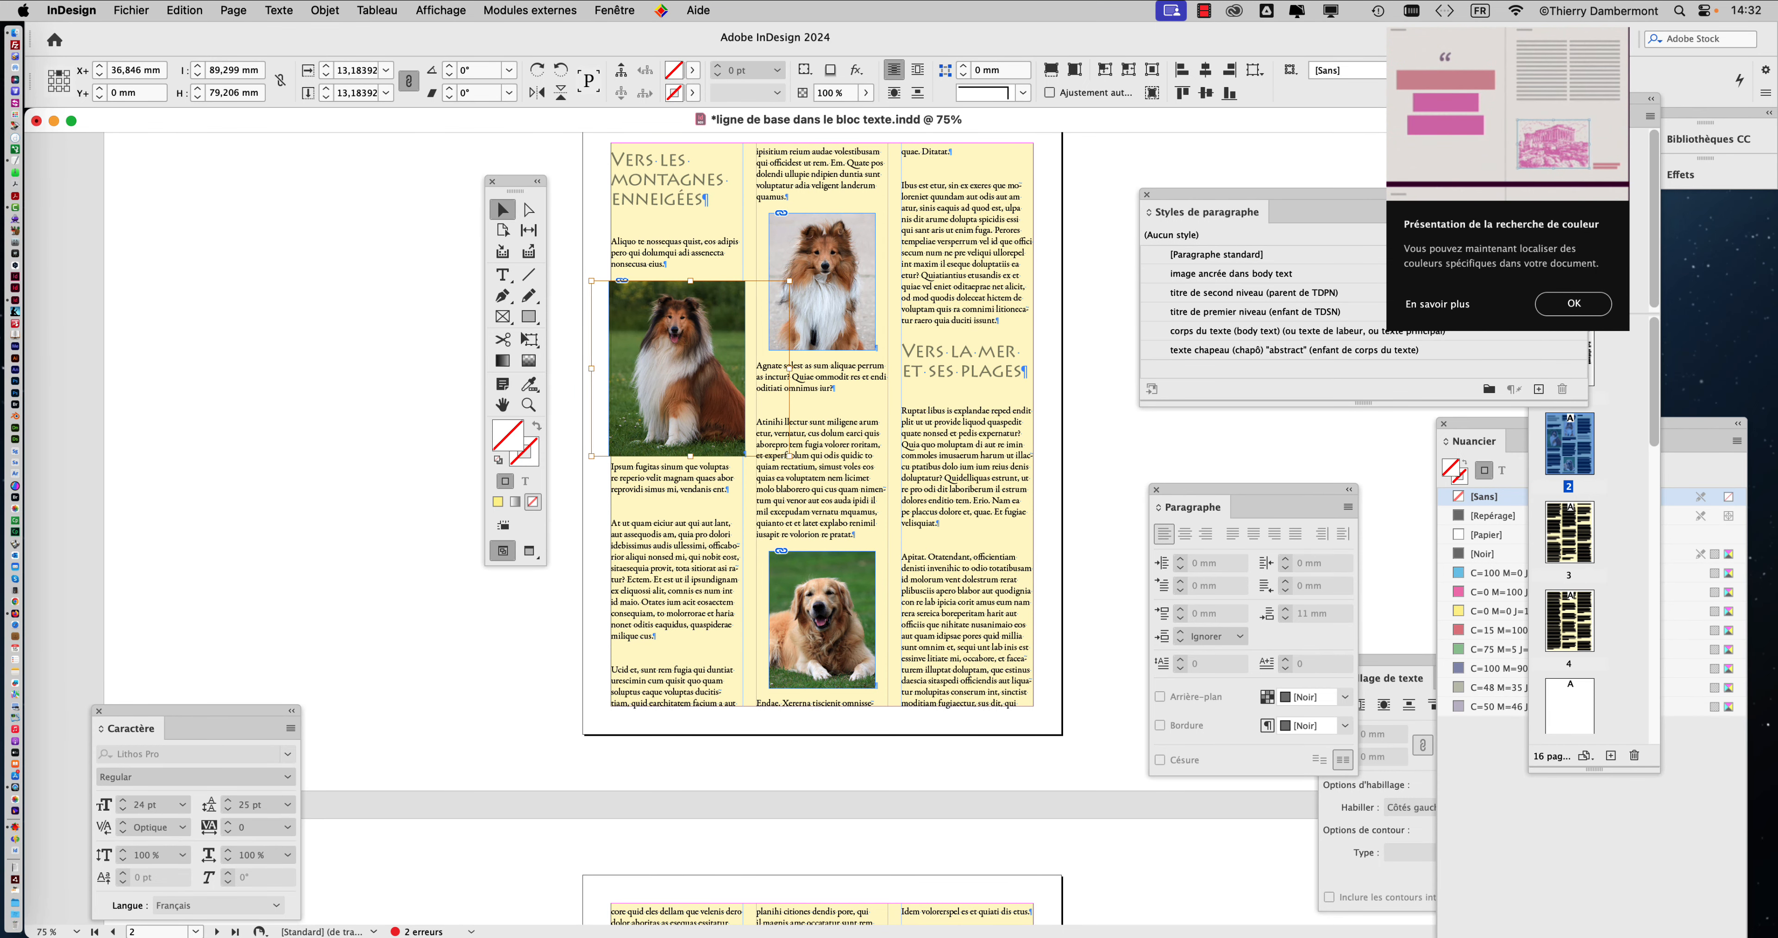
left_click_drag(789, 456, 863, 535)
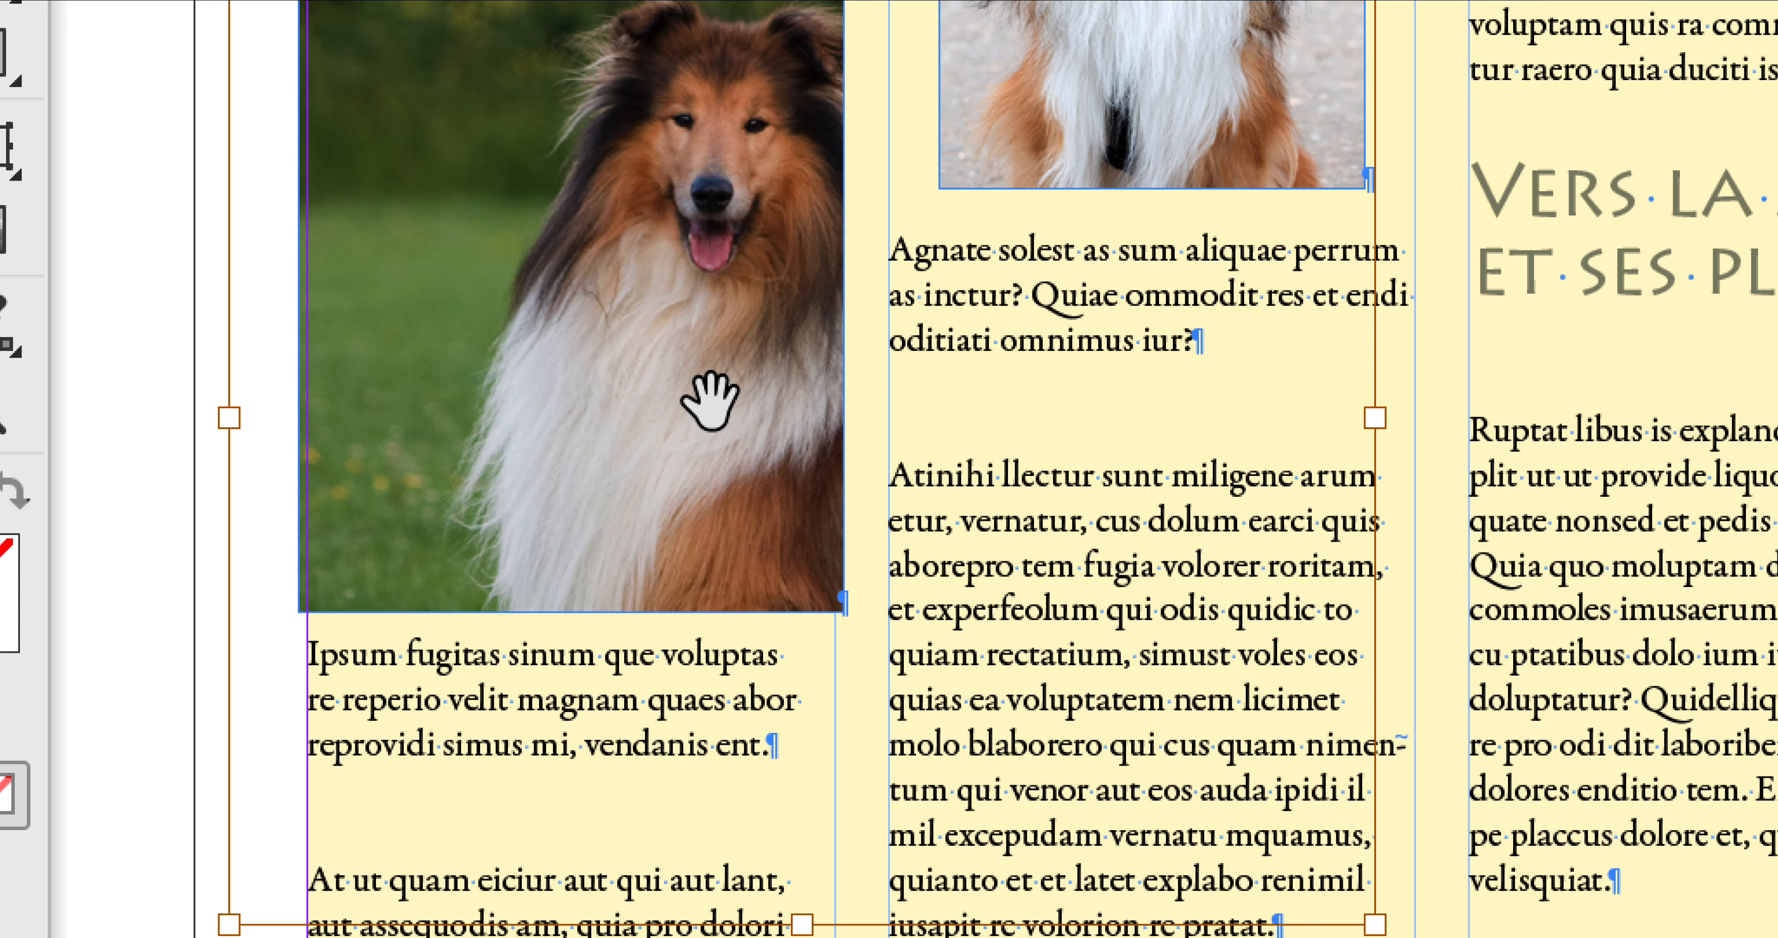
mouse_move(709, 402)
left_mouse_down()
mouse_move(615, 393)
mouse_move(693, 390)
left_mouse_up()
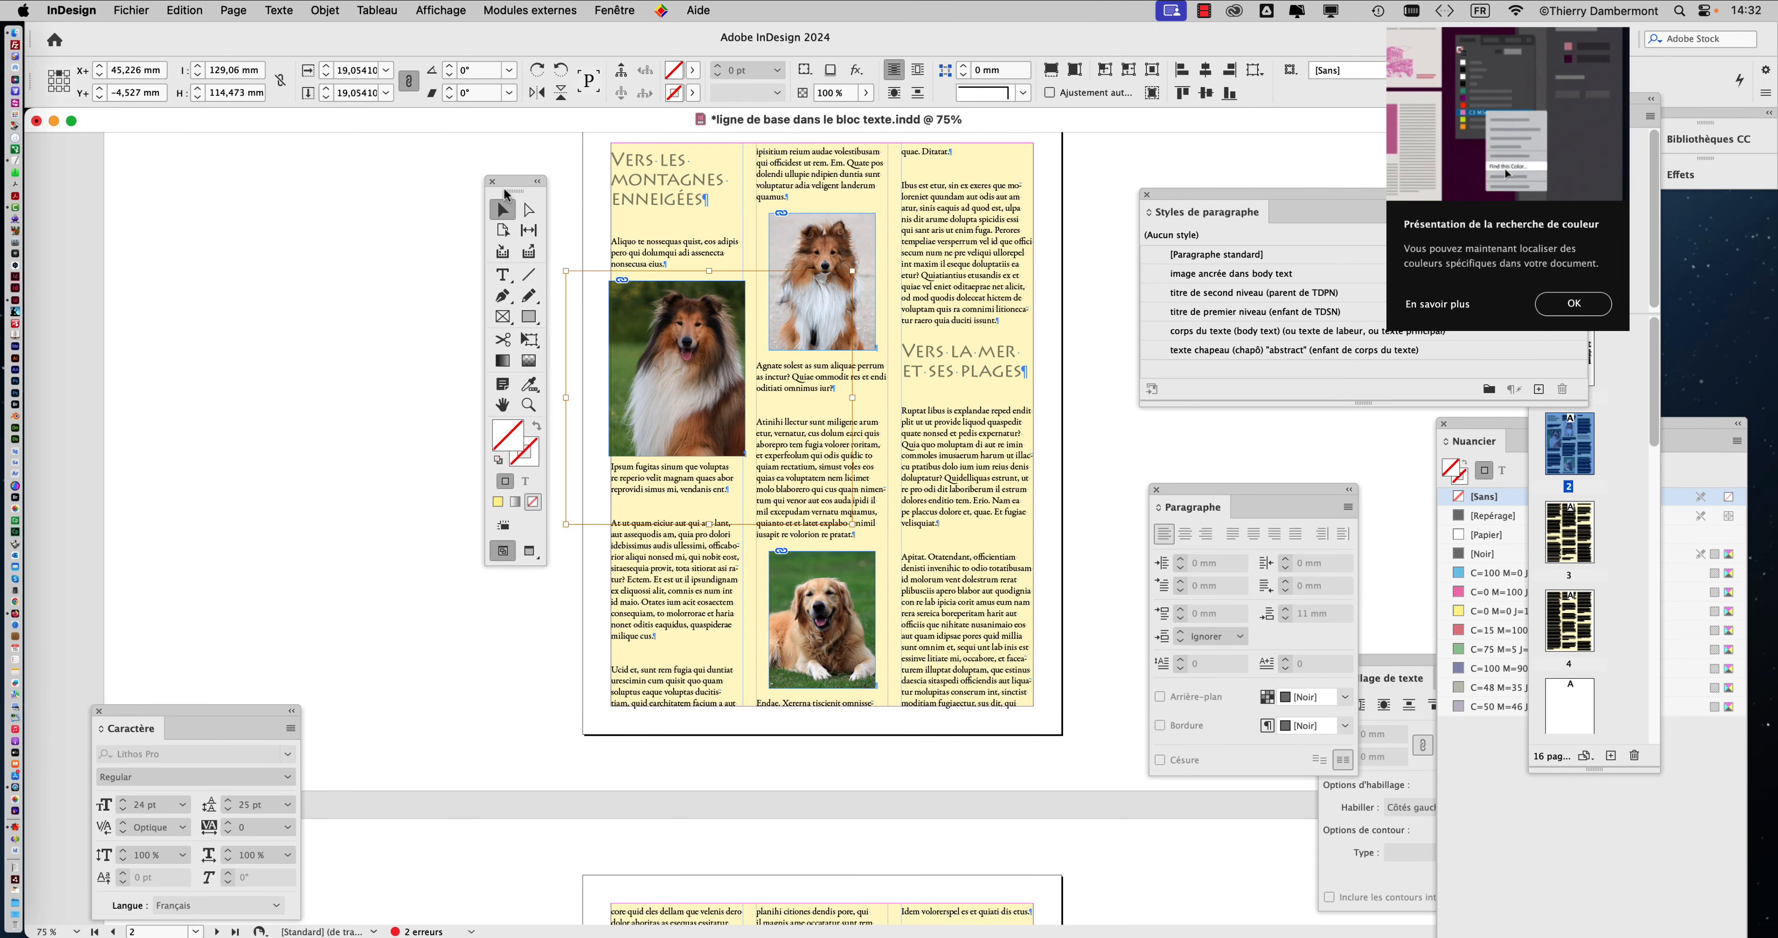
- With the Free Transform tool, enlarge the upper dog photo in the second column to about 18.38% and lower it inside its frame
left_click_drag(506, 196, 698, 162)
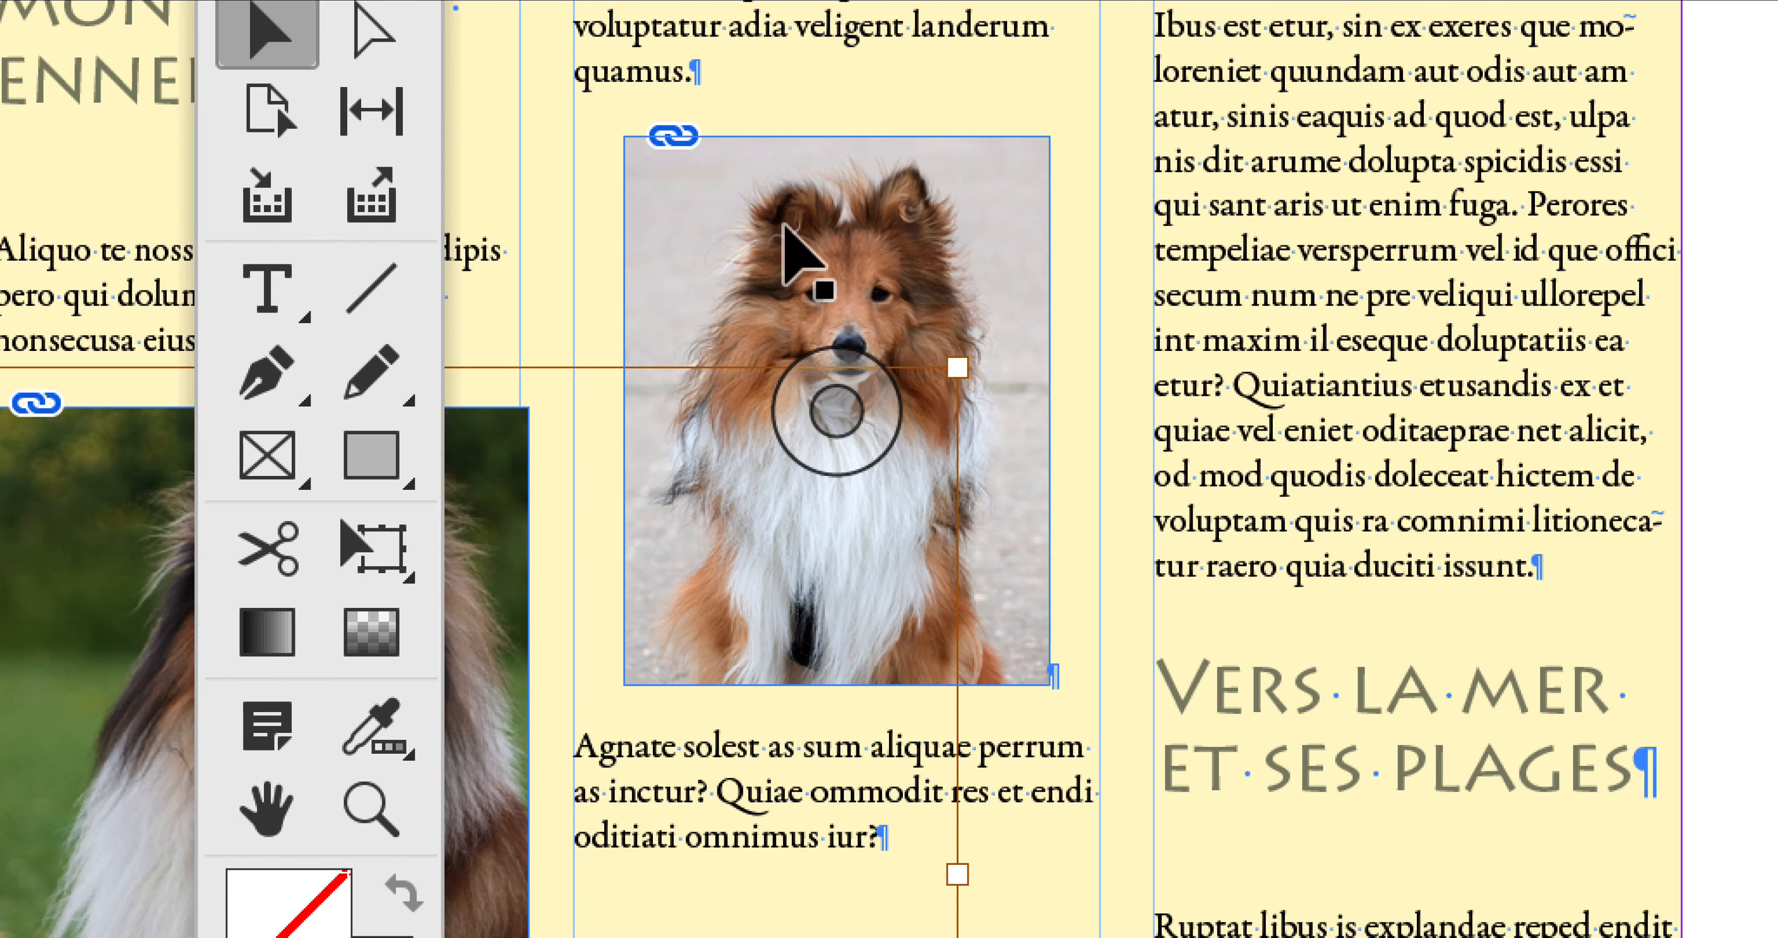
left_click(783, 225)
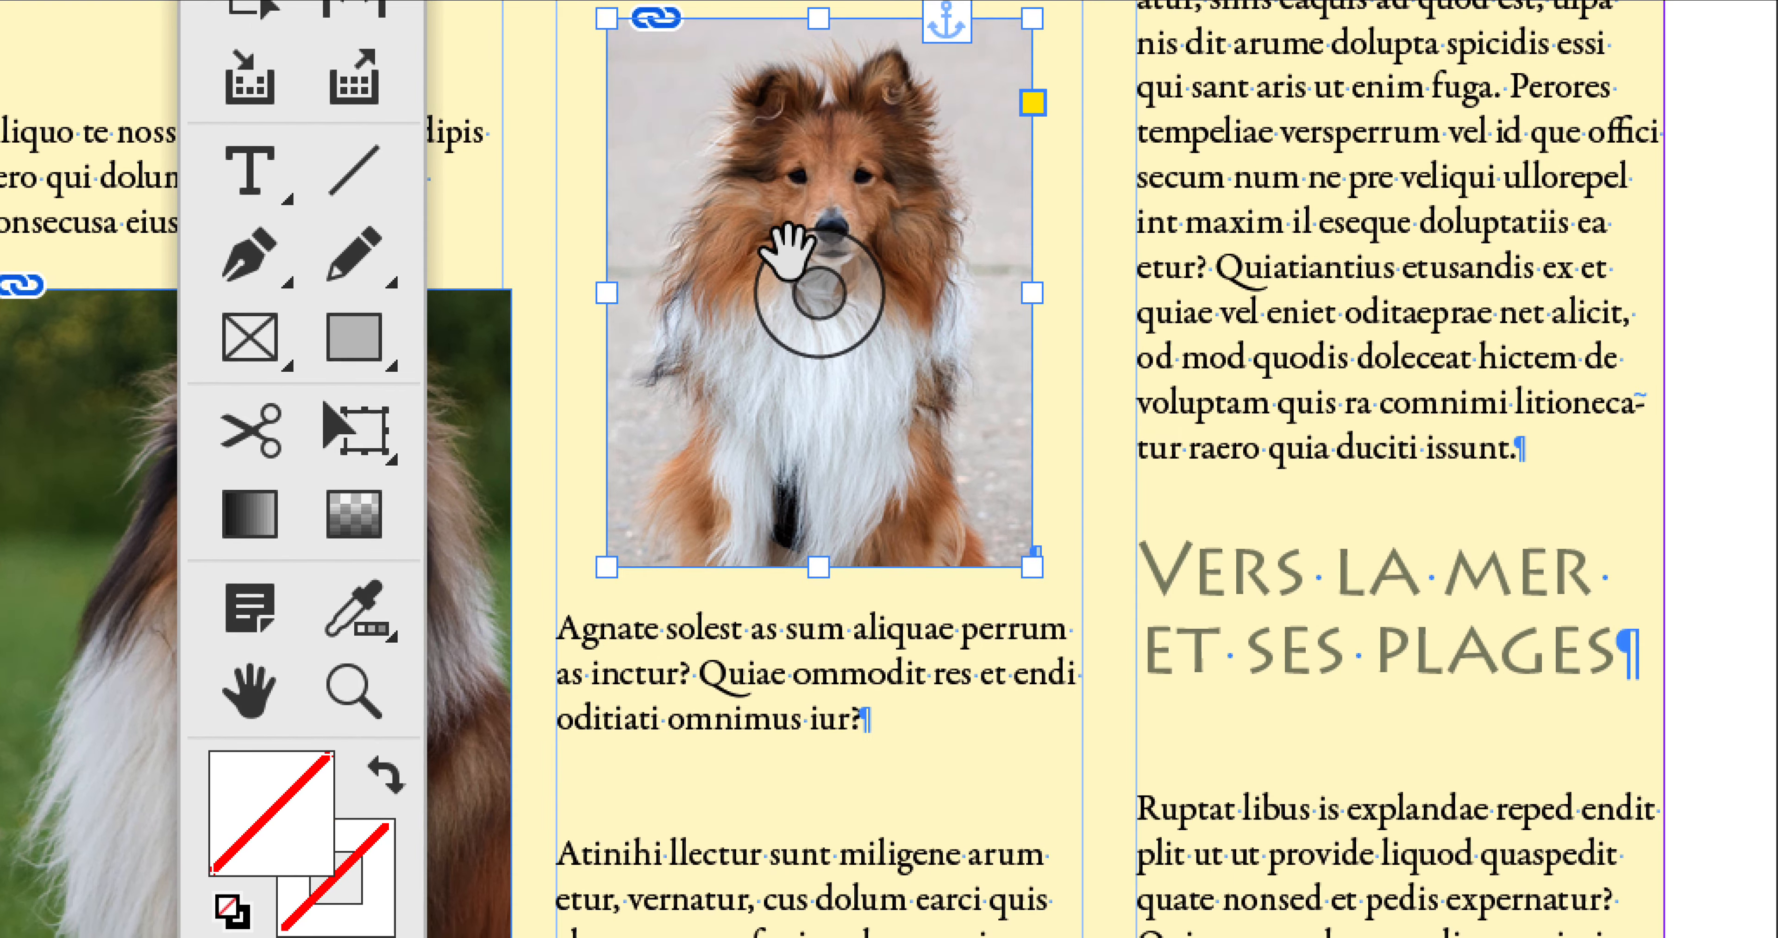
left_click(787, 254)
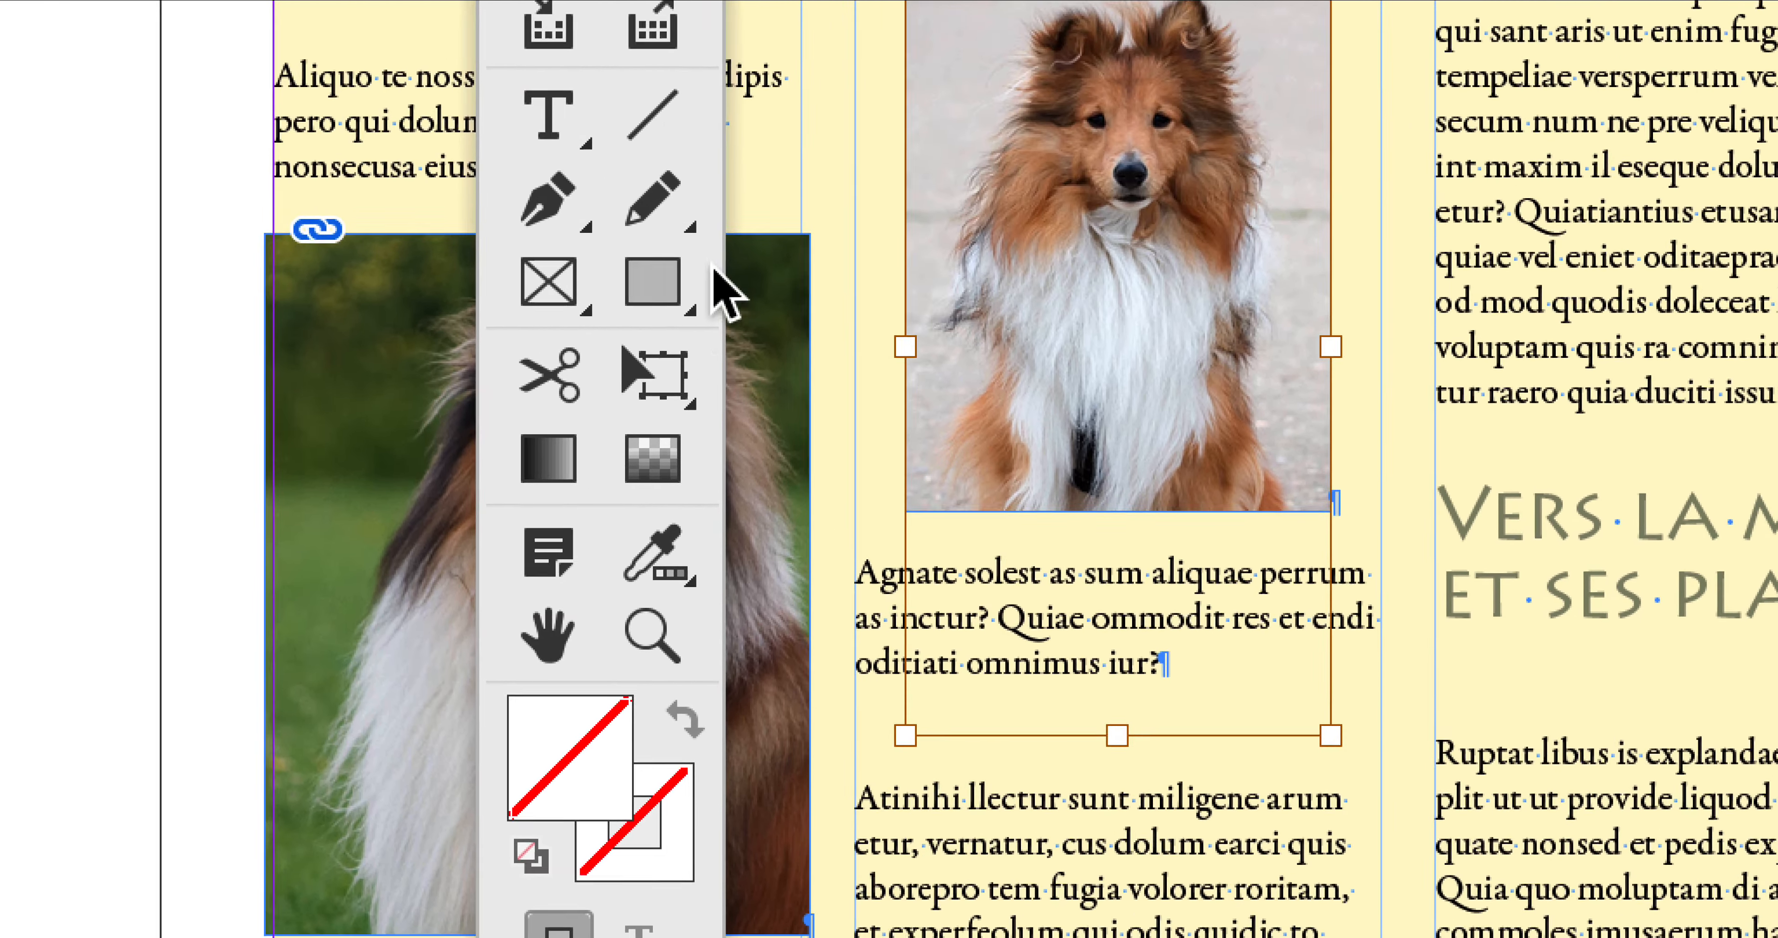
left_click(467, 365)
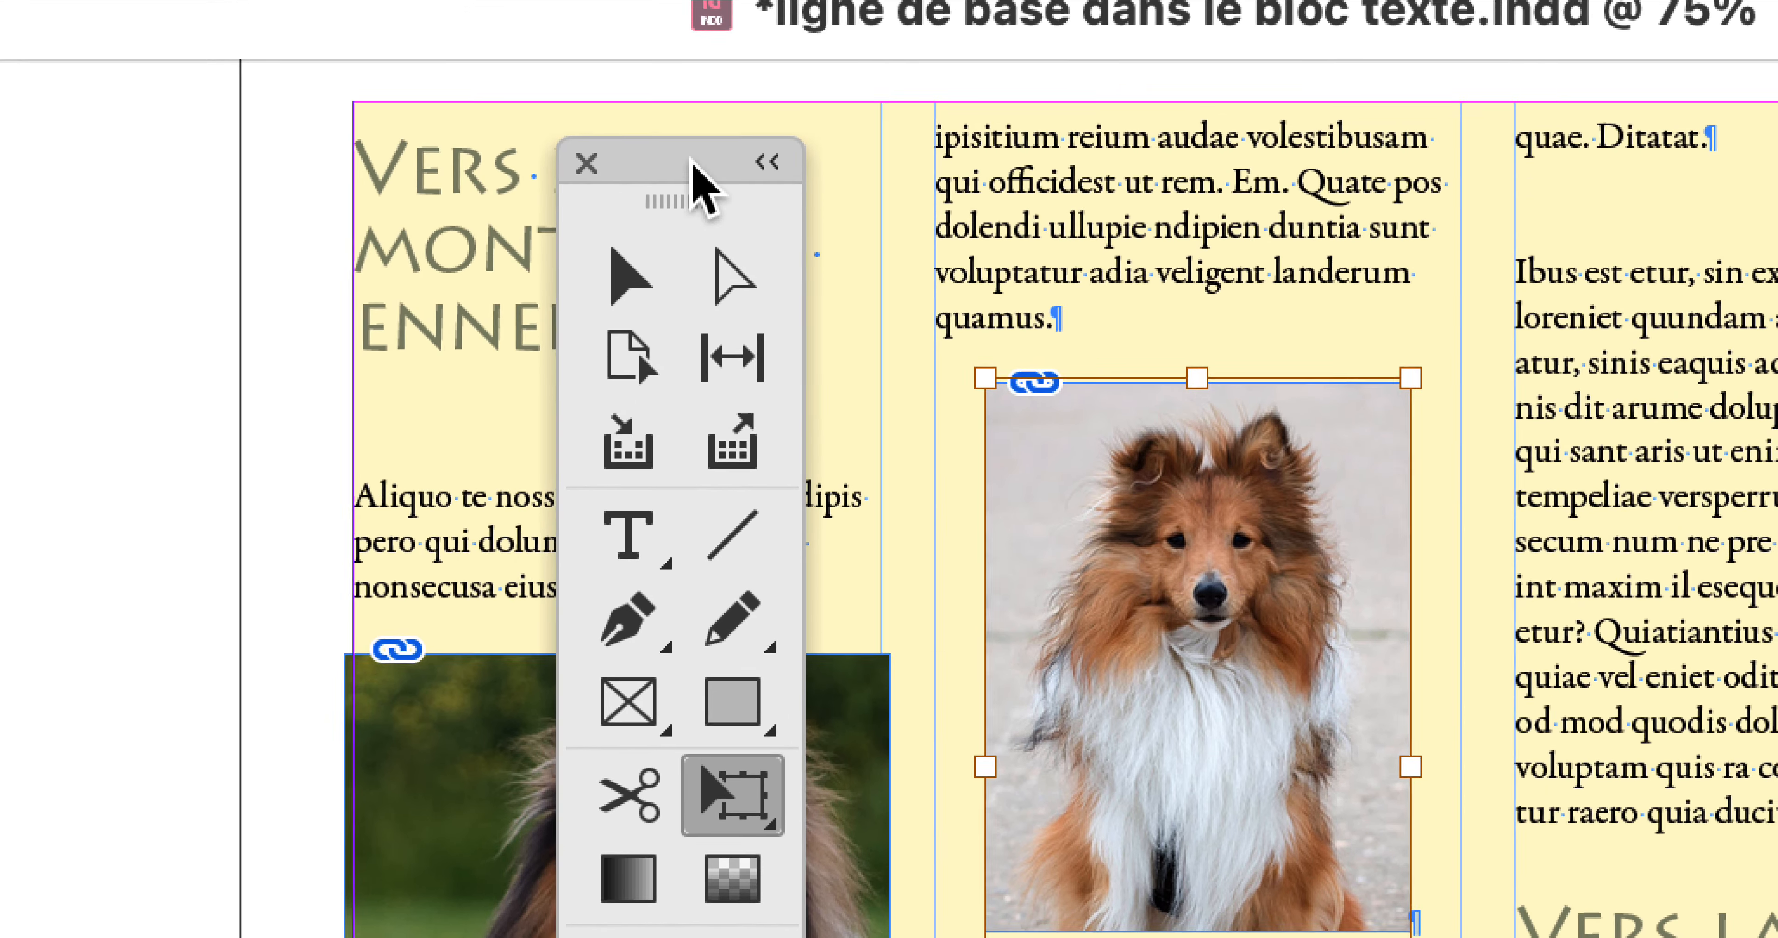
left_click_drag(692, 162, 662, 159)
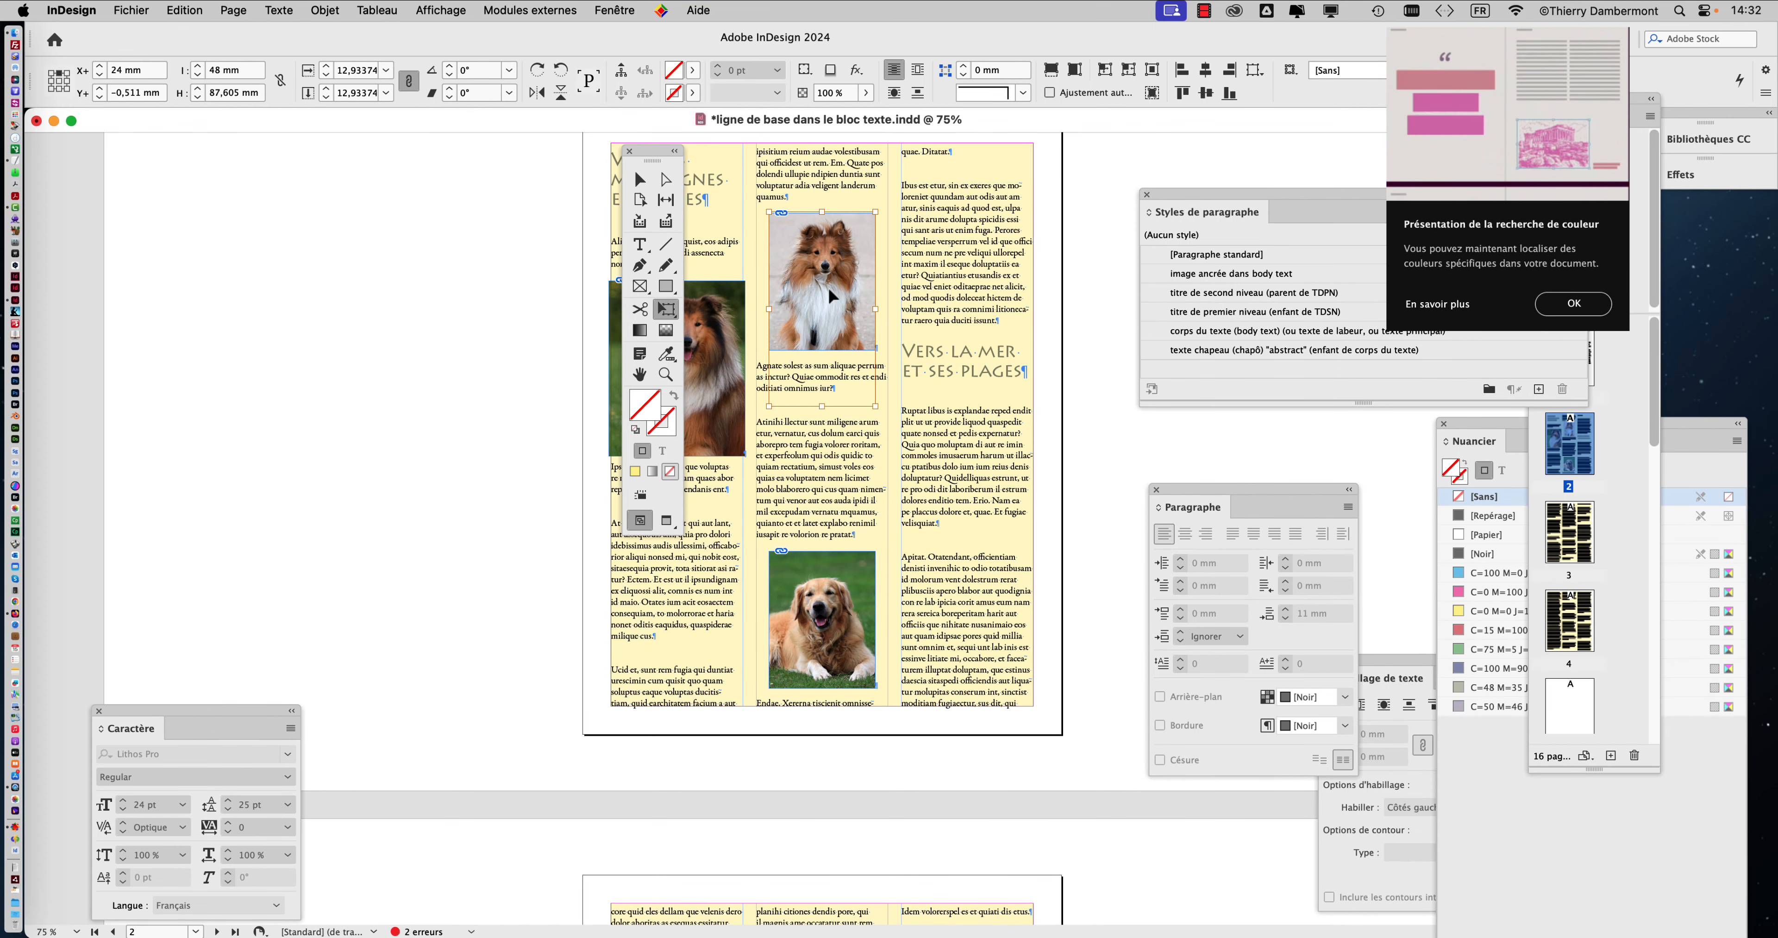
key("super+equal")
key("super+equal")
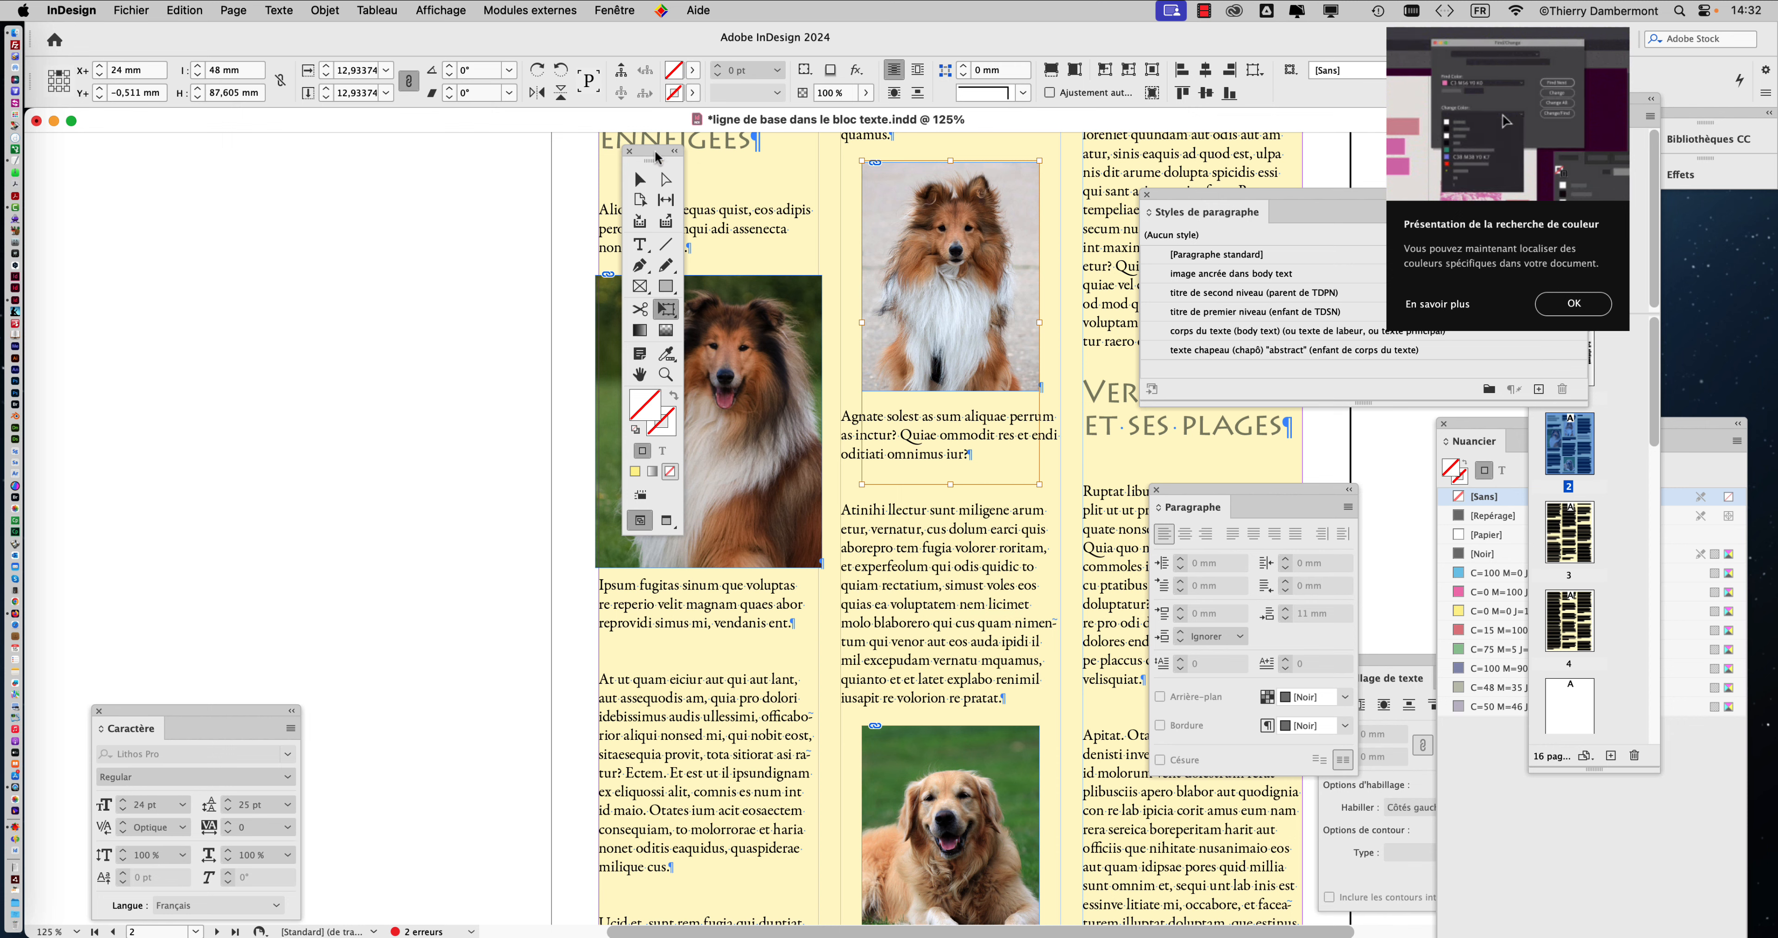
left_click_drag(658, 158, 442, 162)
key("super+equal")
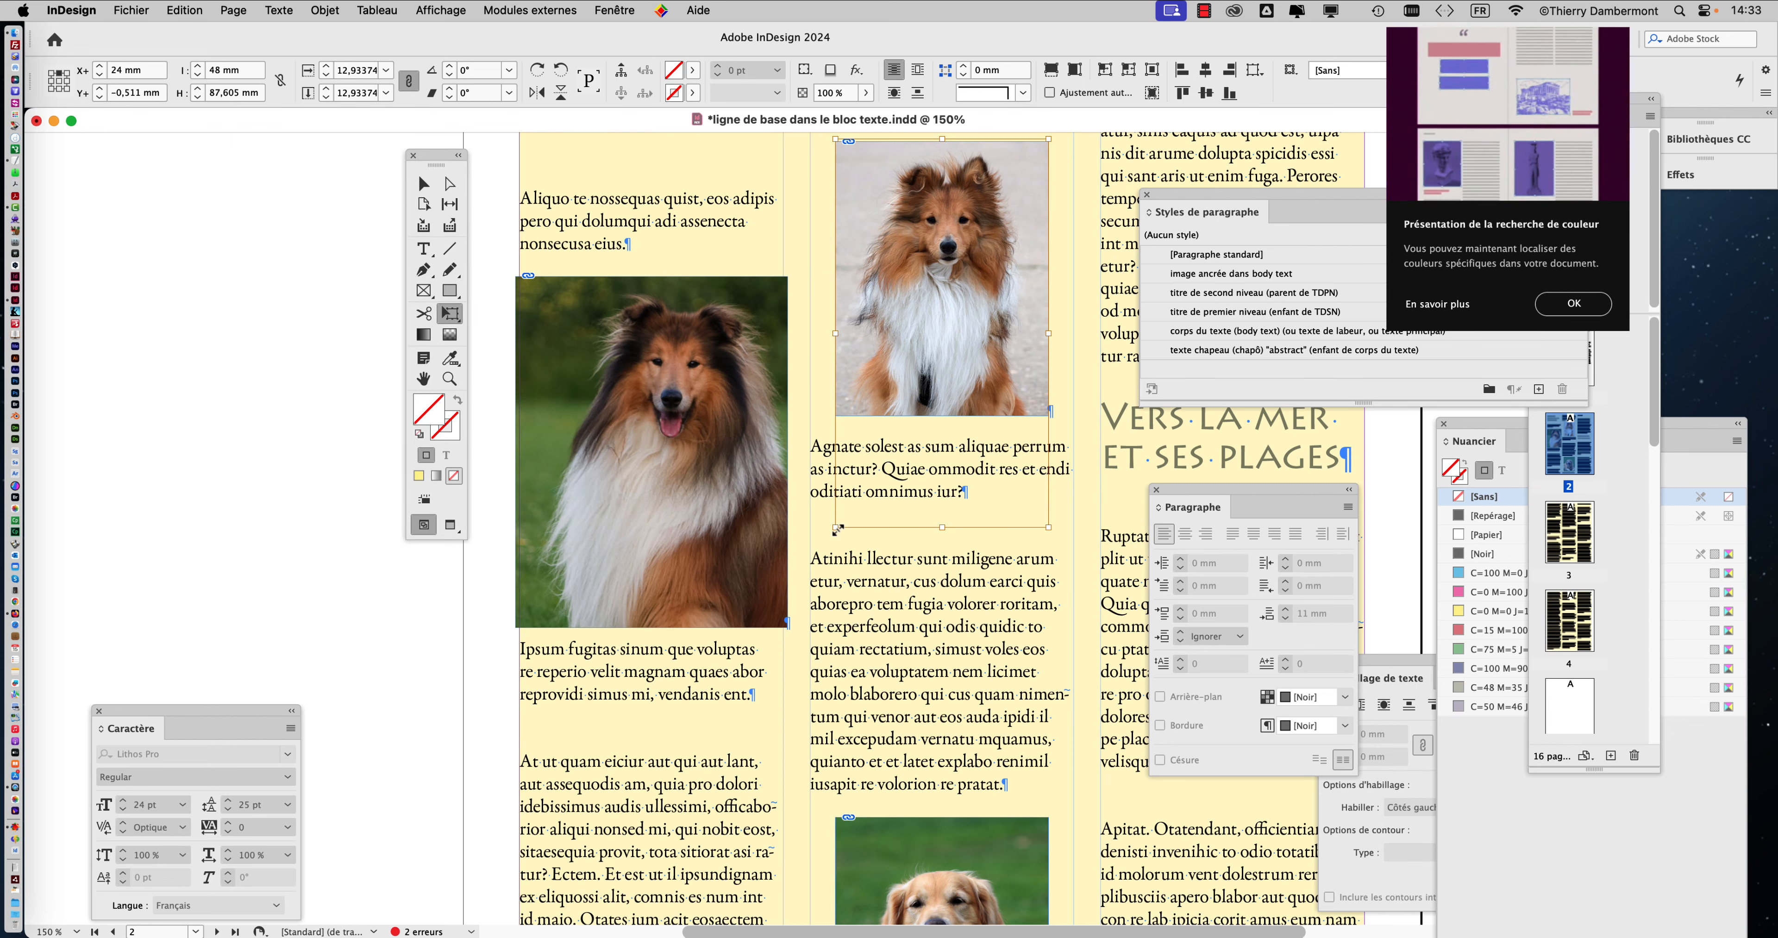
left_click_drag(838, 530, 778, 604)
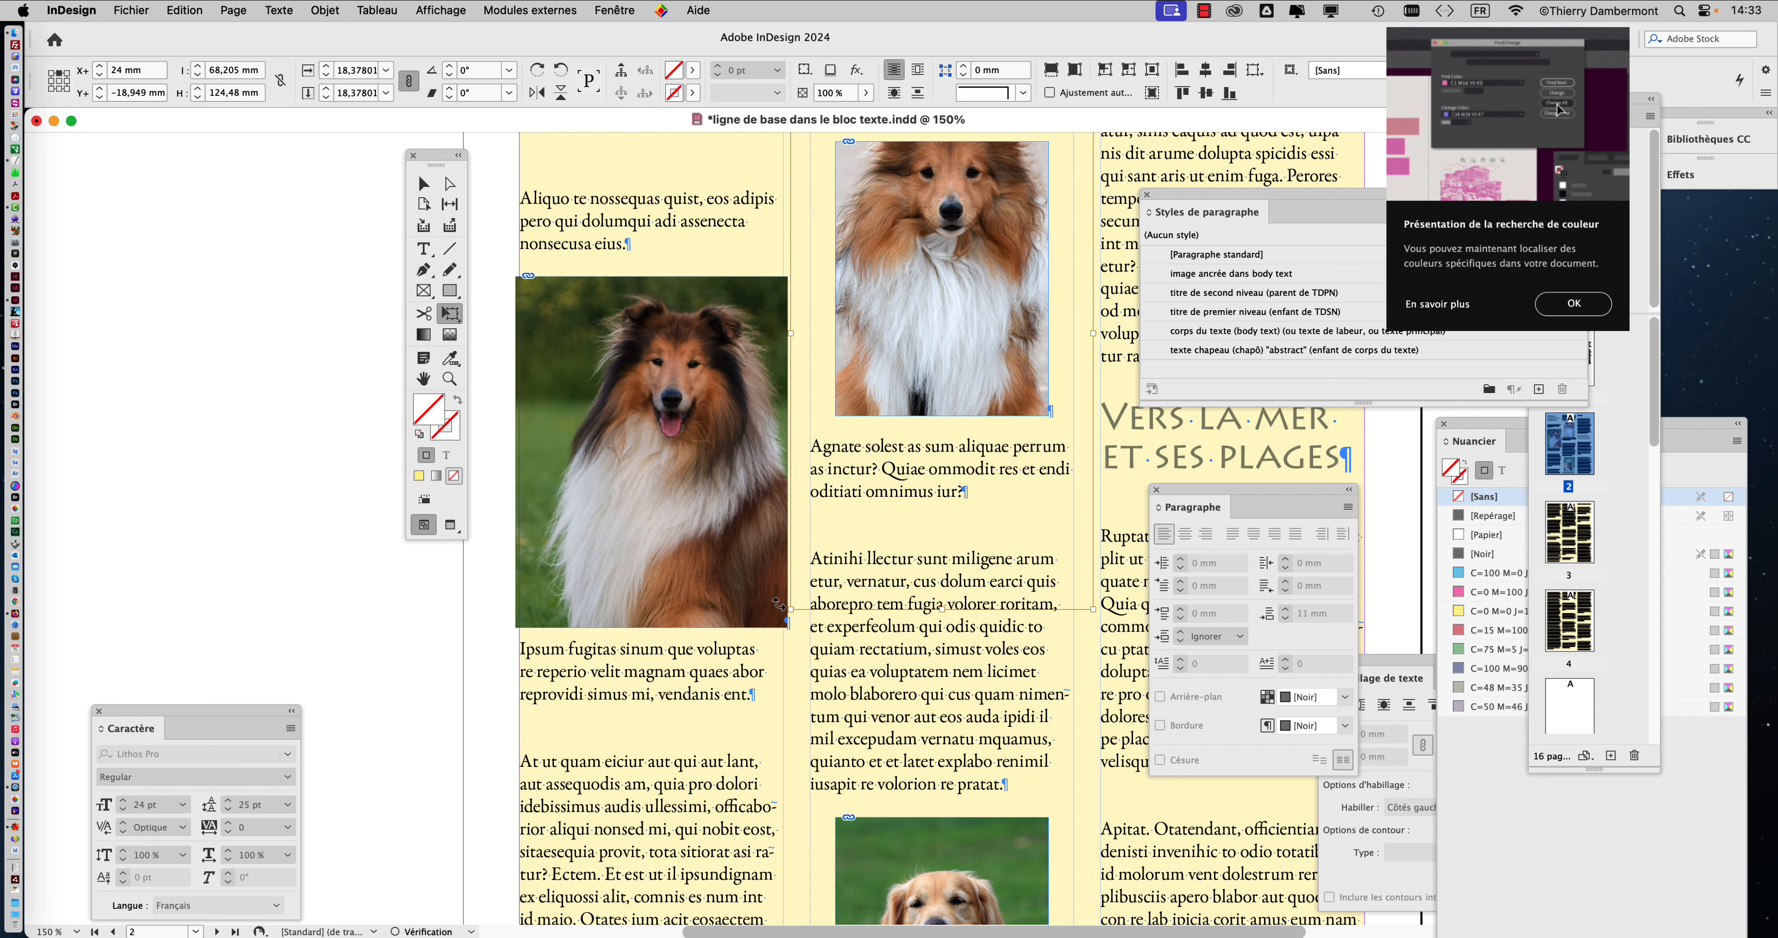
scroll(926, 500, "up", 2)
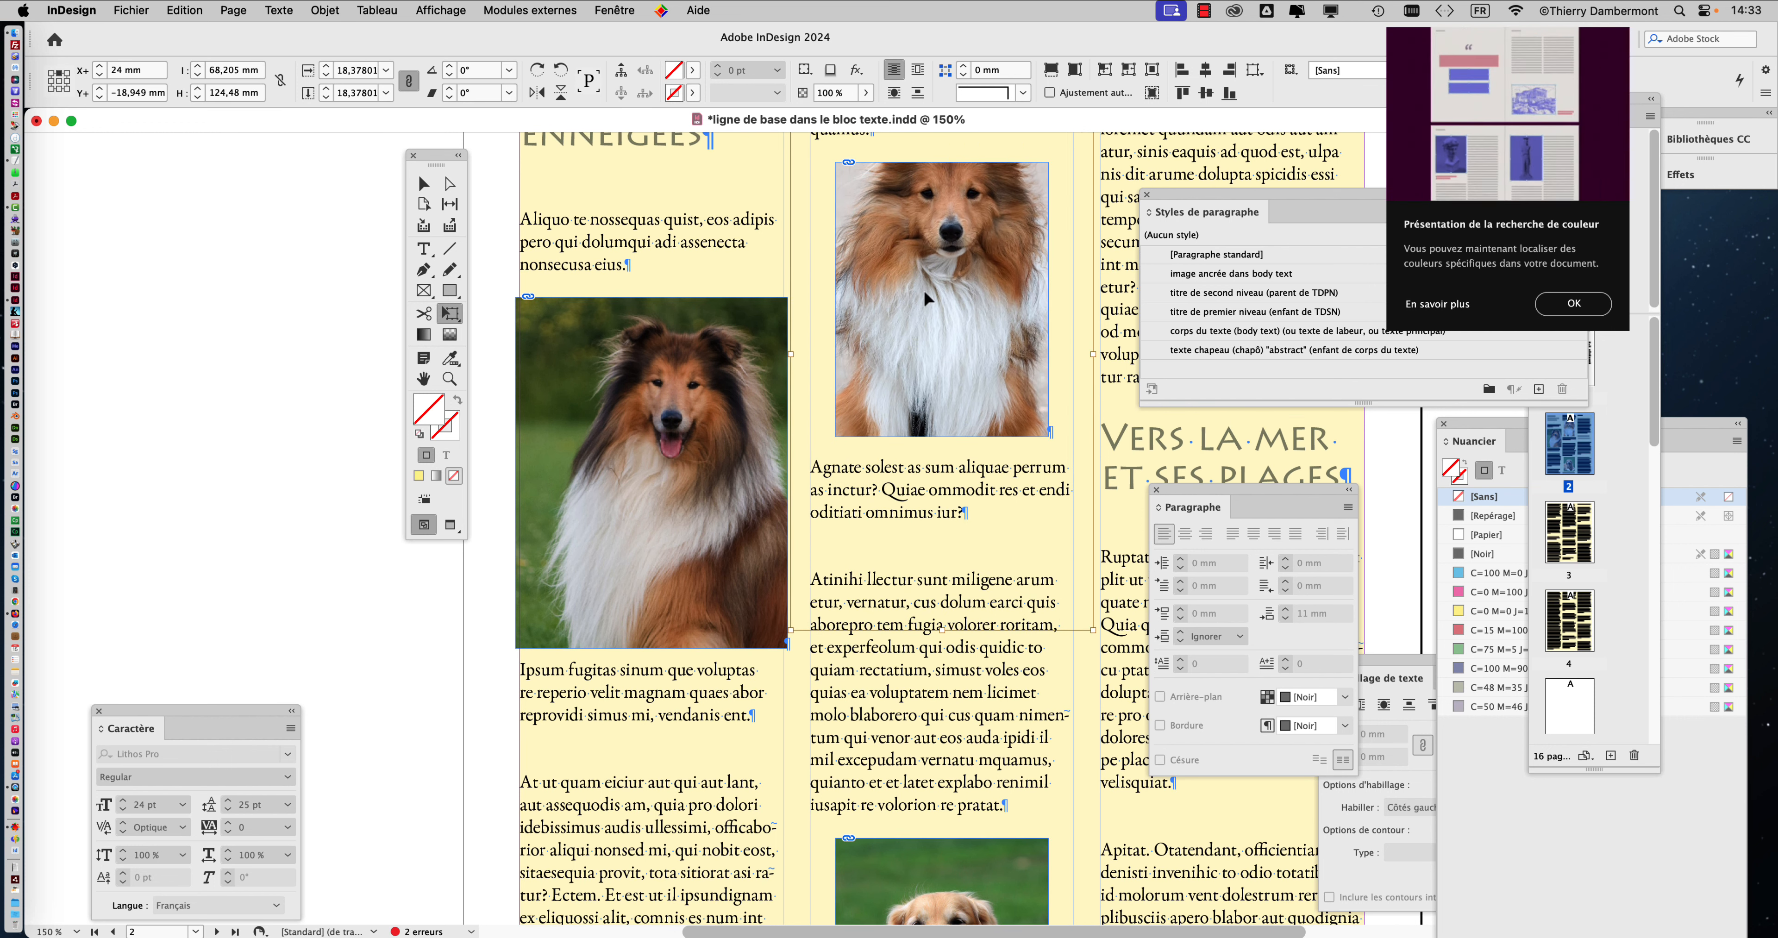
left_click_drag(924, 289, 924, 359)
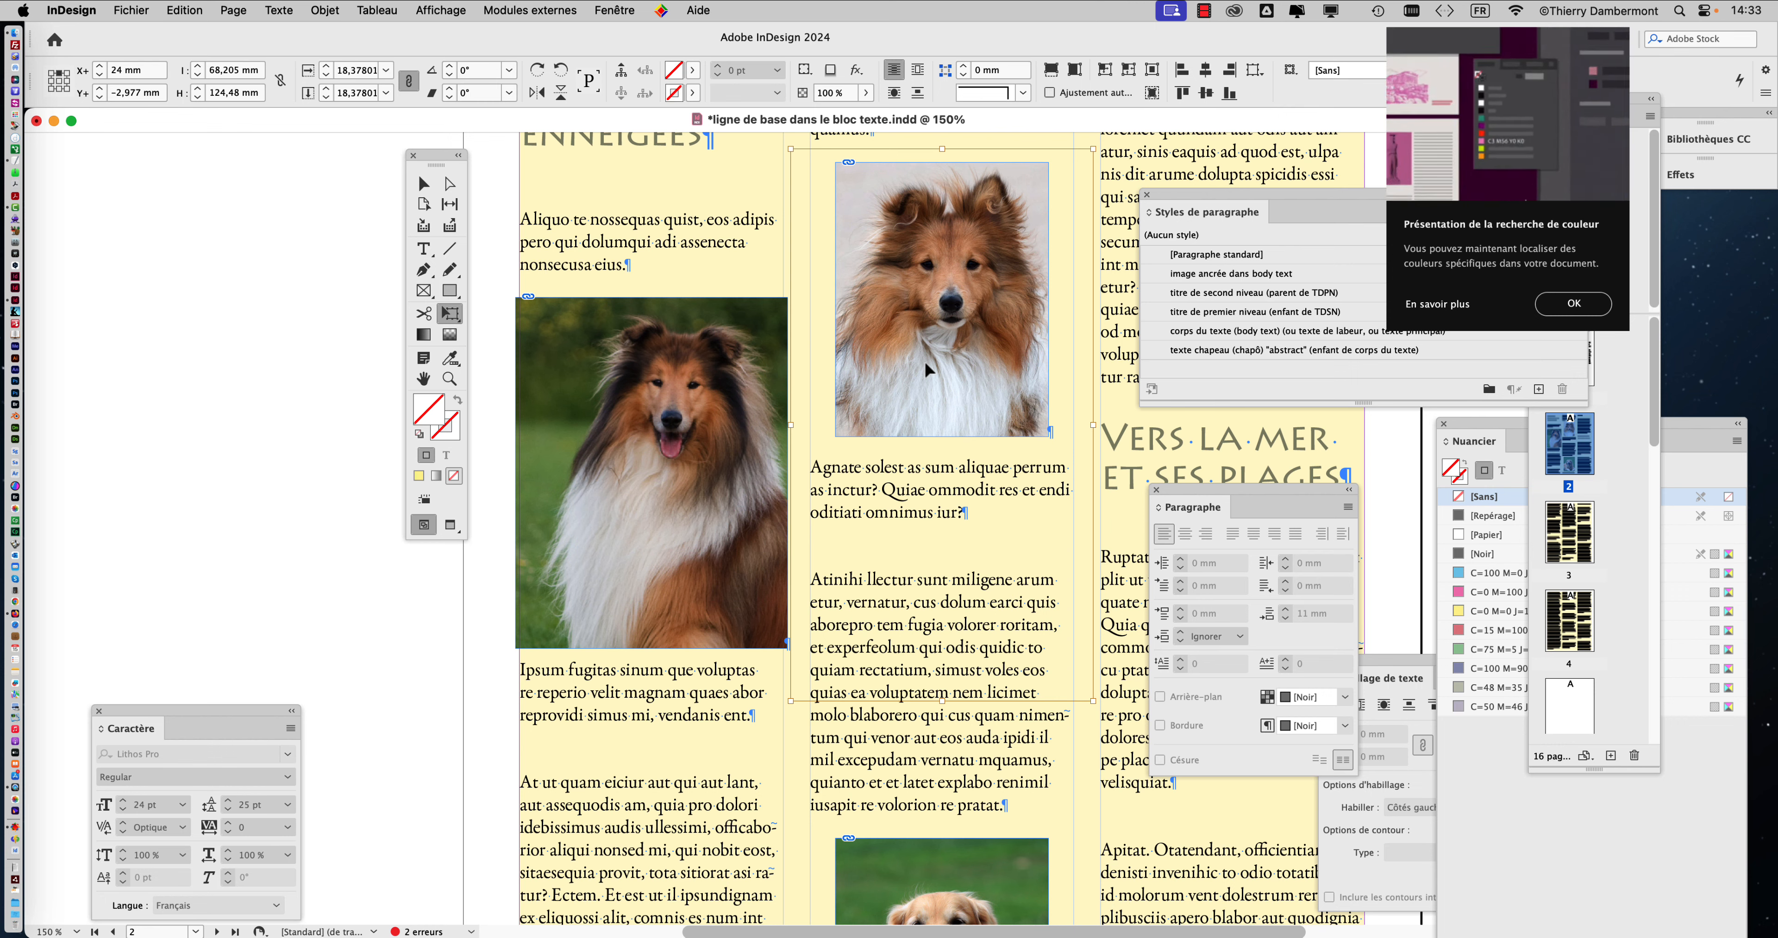
- Select the golden retriever photo's frame with the Selection tool and show the page at 100% zoom
scroll(950, 417, "down", 5)
scroll(949, 418, "down", 2)
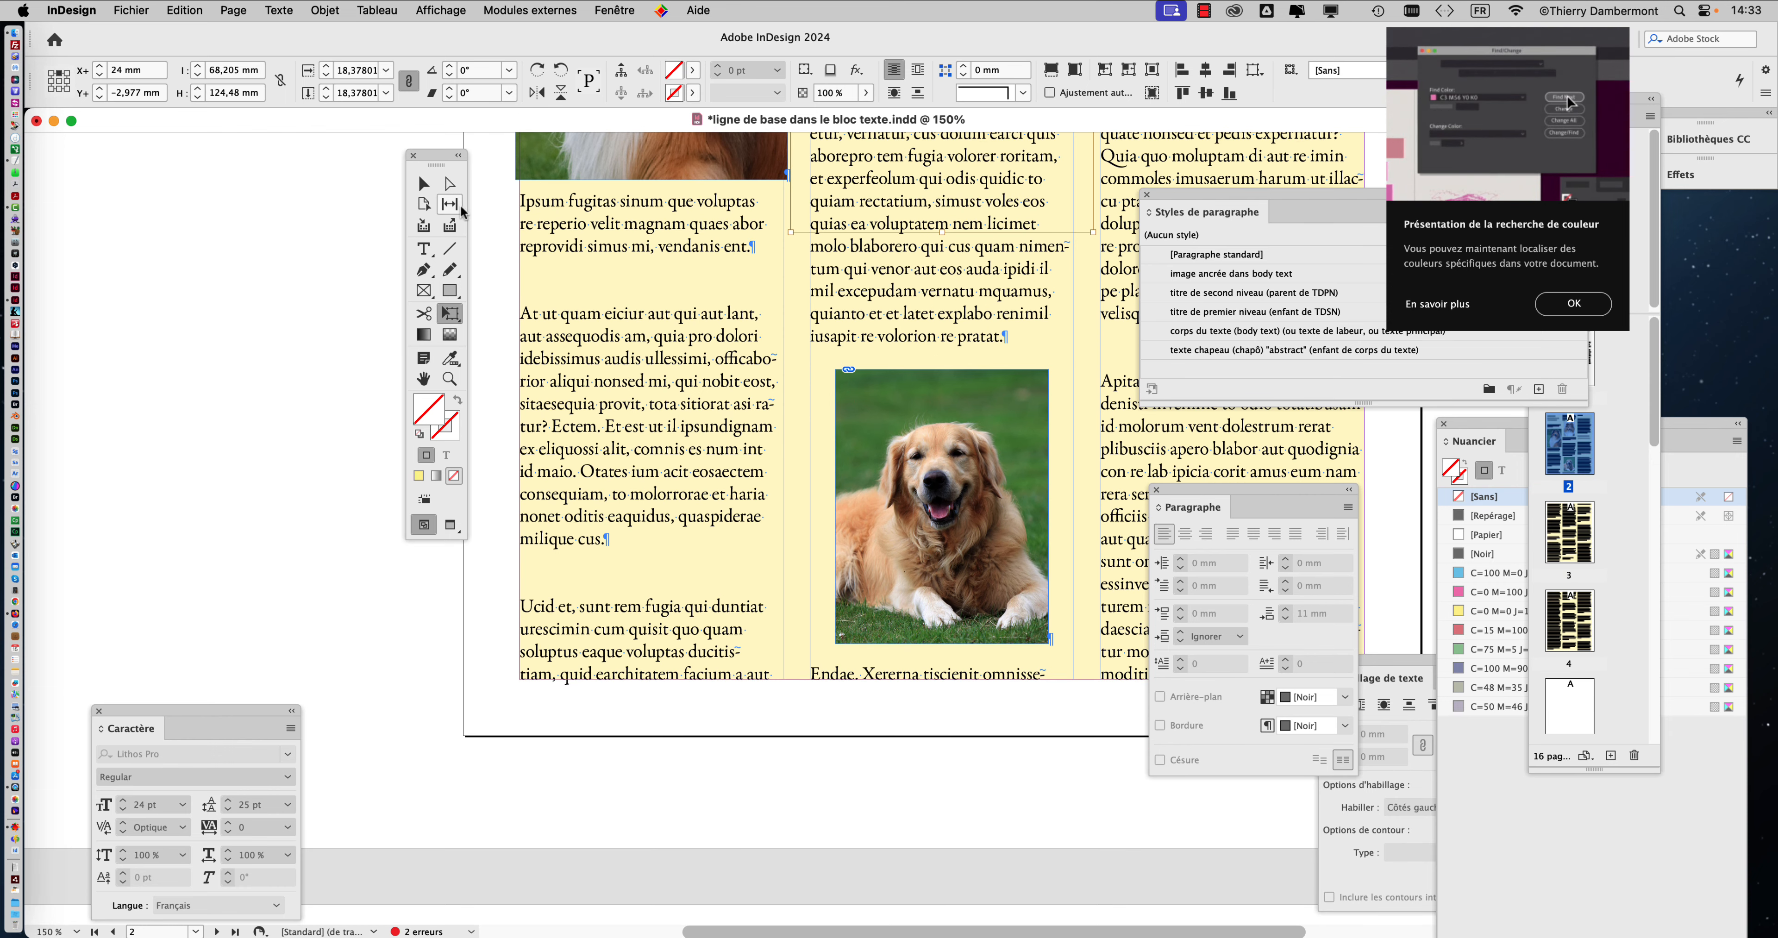
left_click(423, 184)
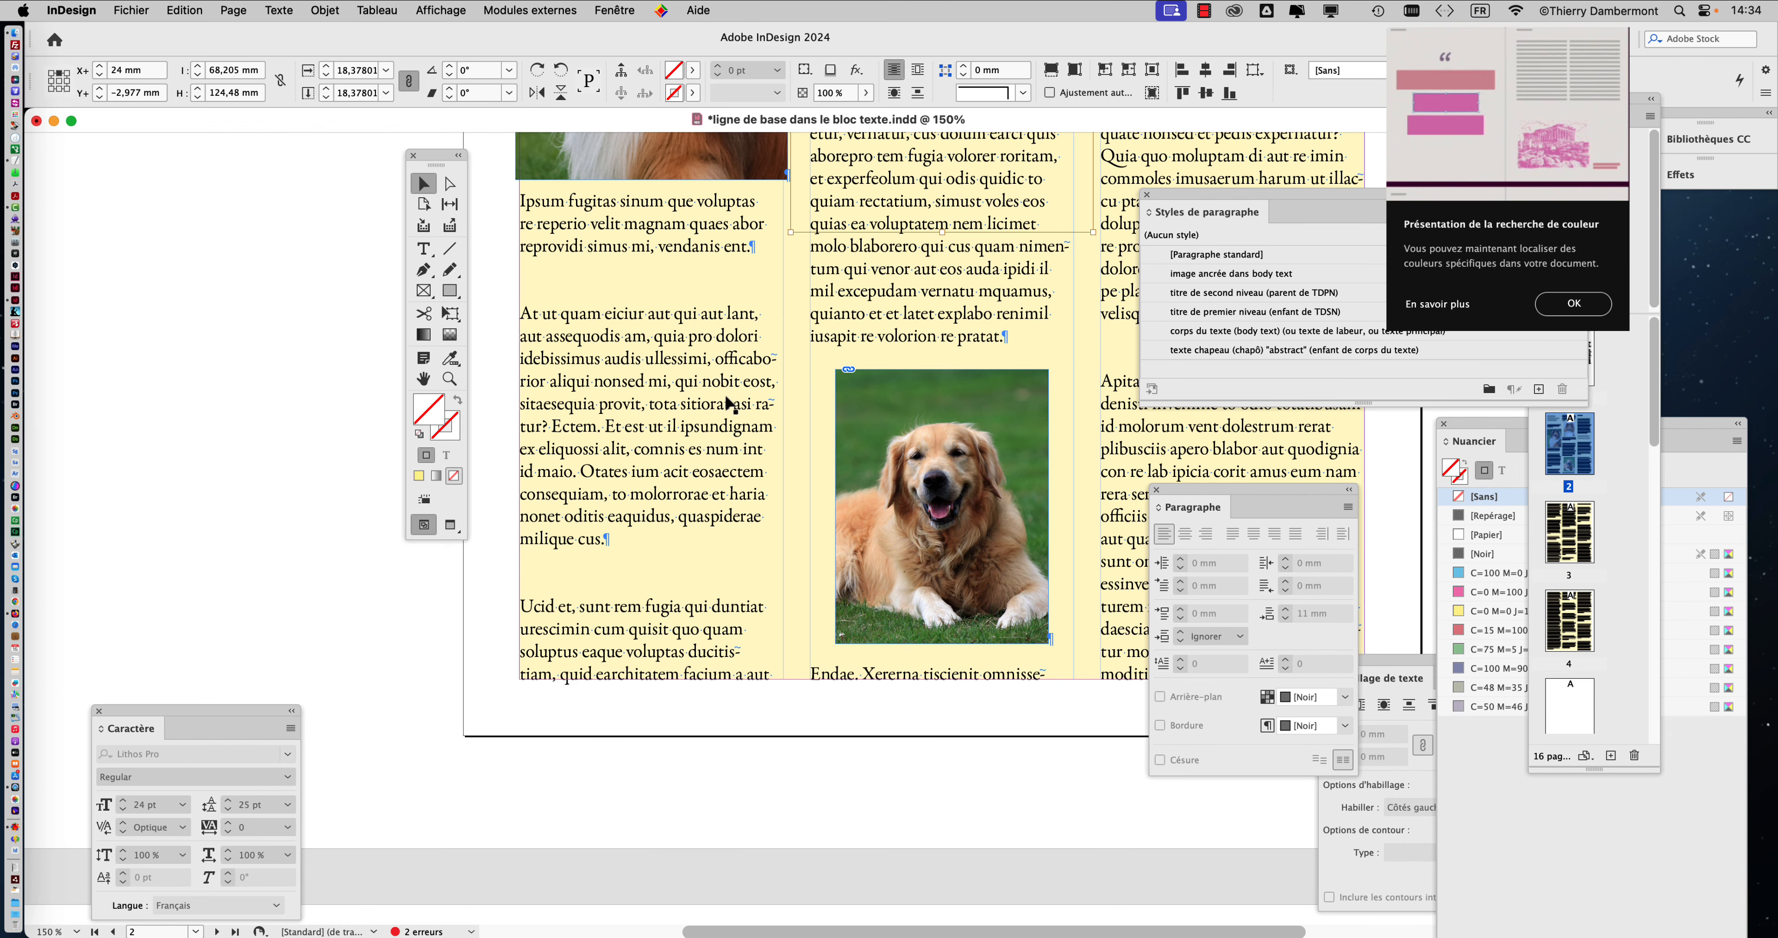
left_click(867, 437)
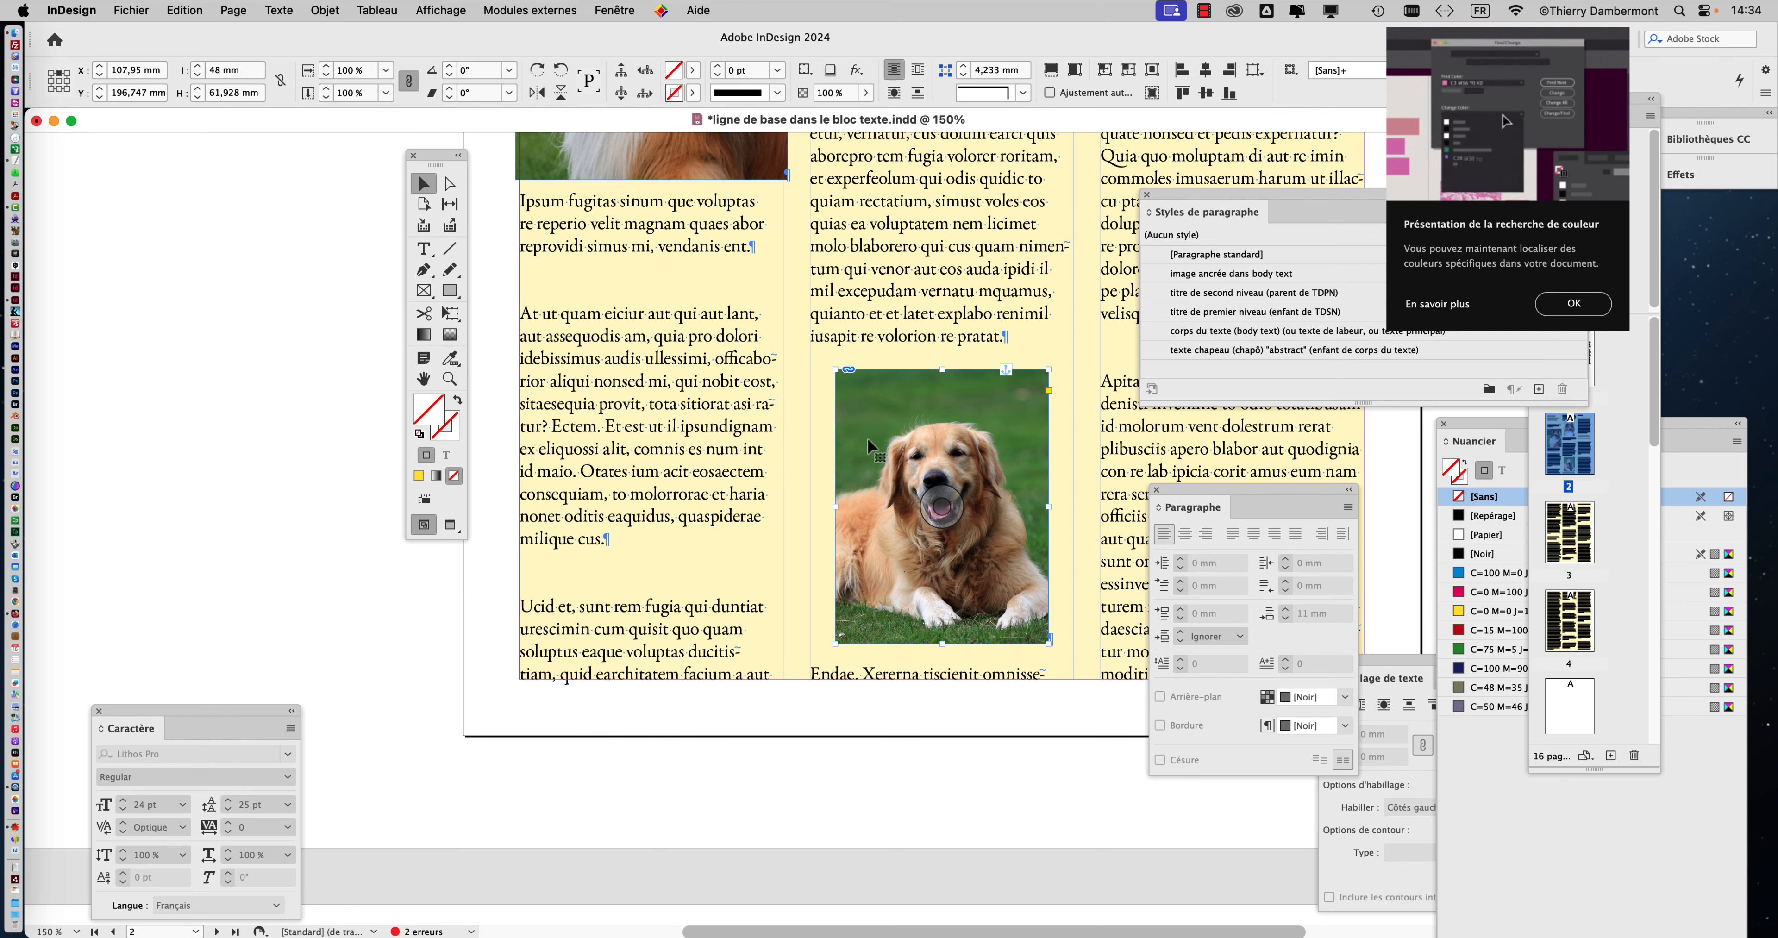
key("super+1")
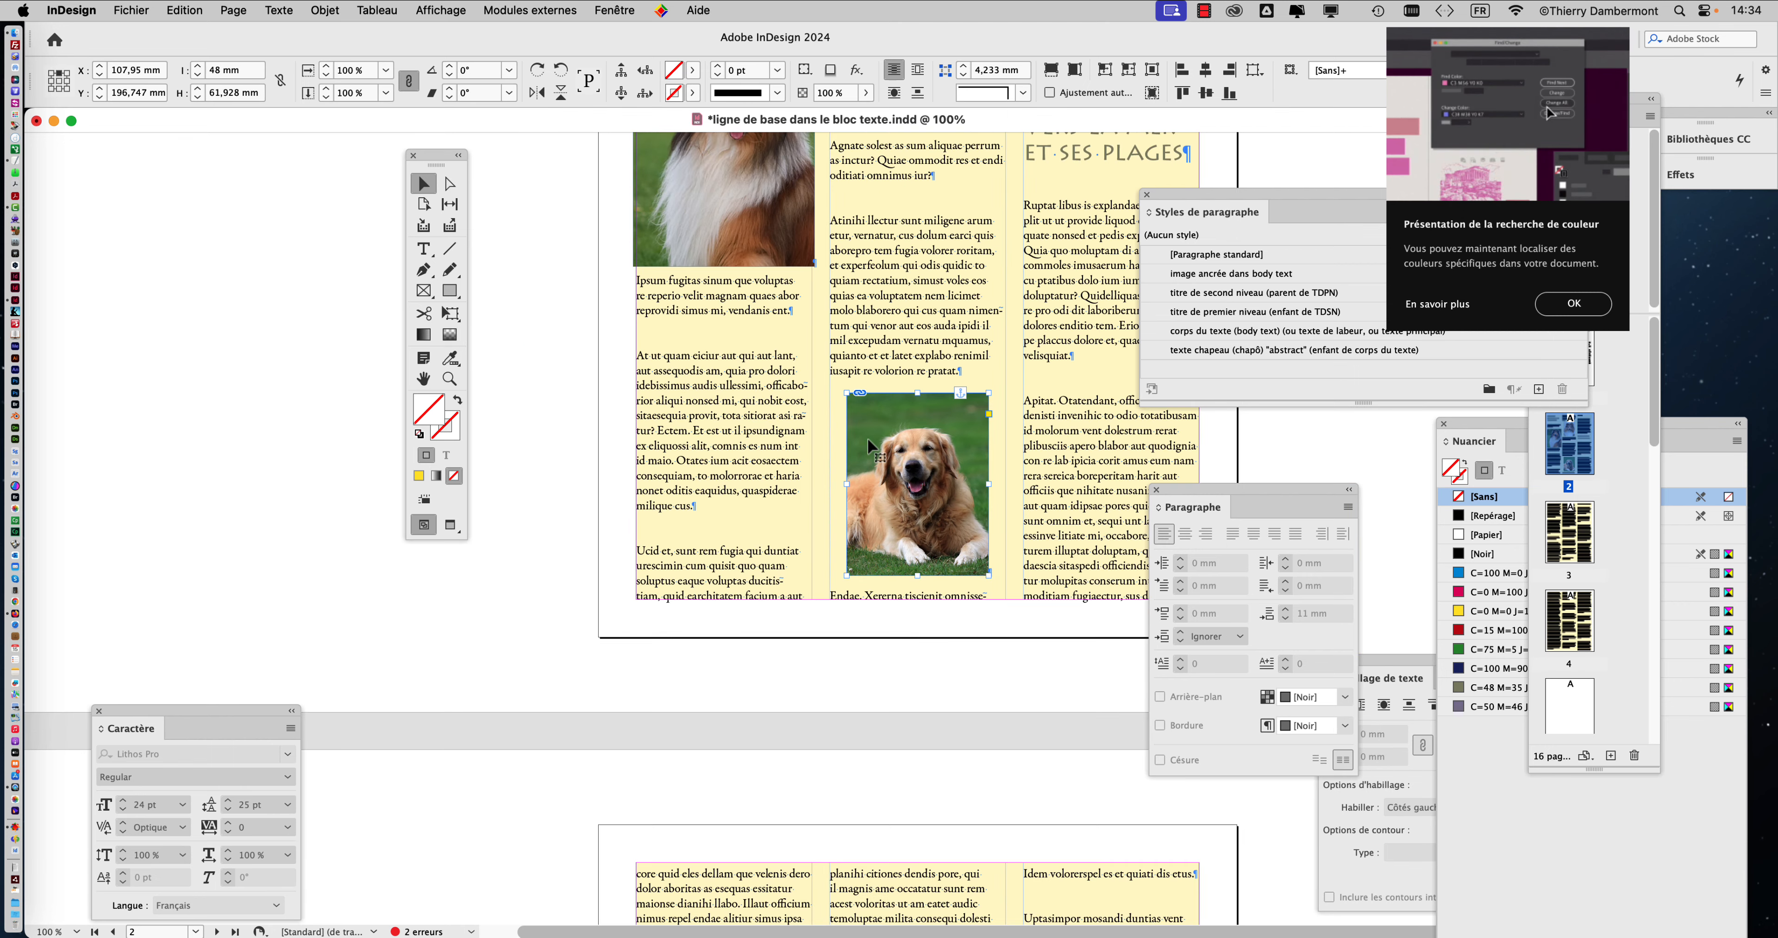
scroll(867, 437, "up", 5)
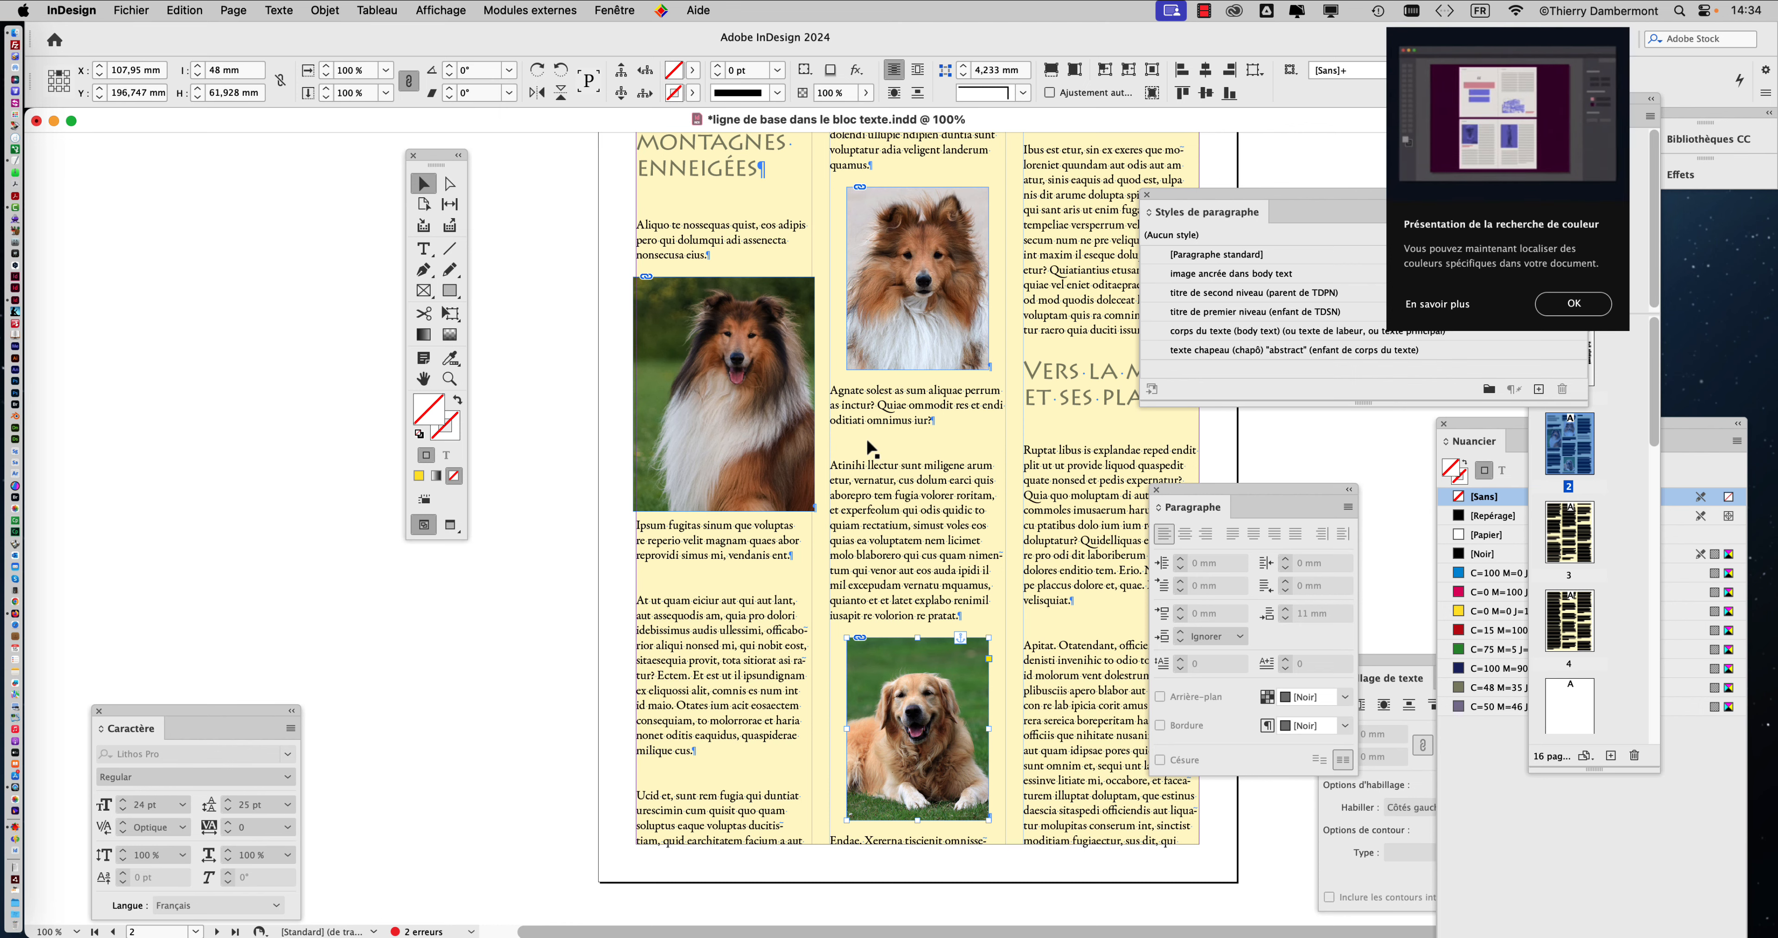
scroll(867, 441, "up", 2)
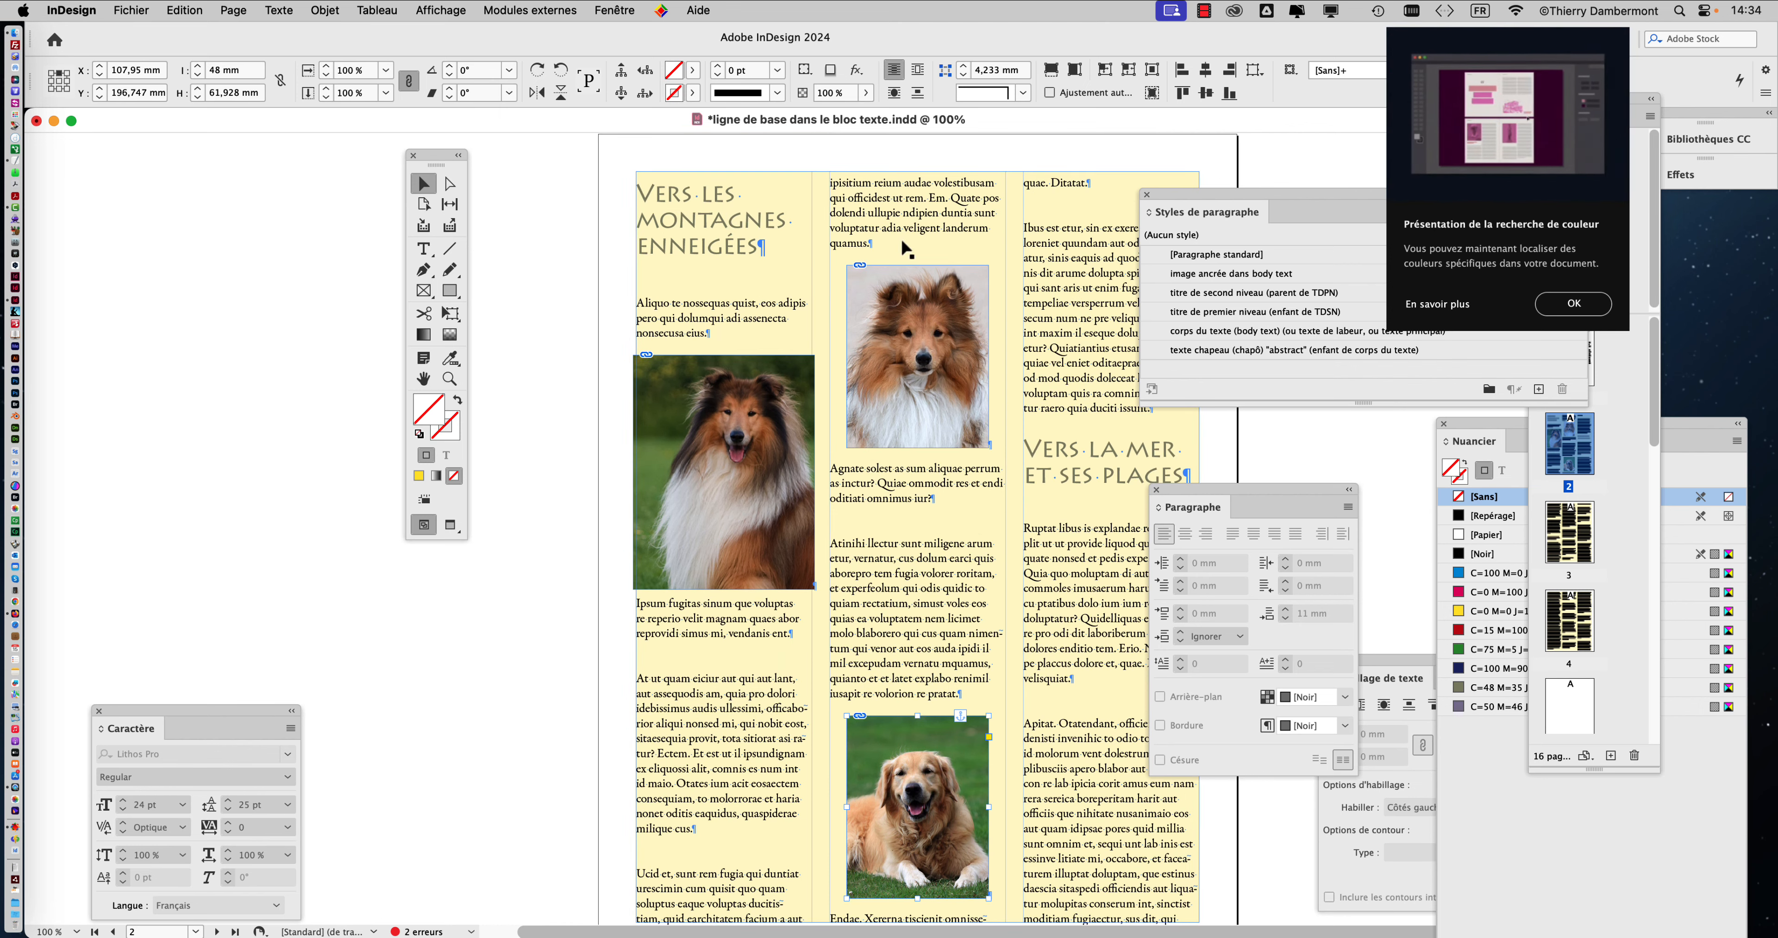
scroll(615, 276, "right", 4)
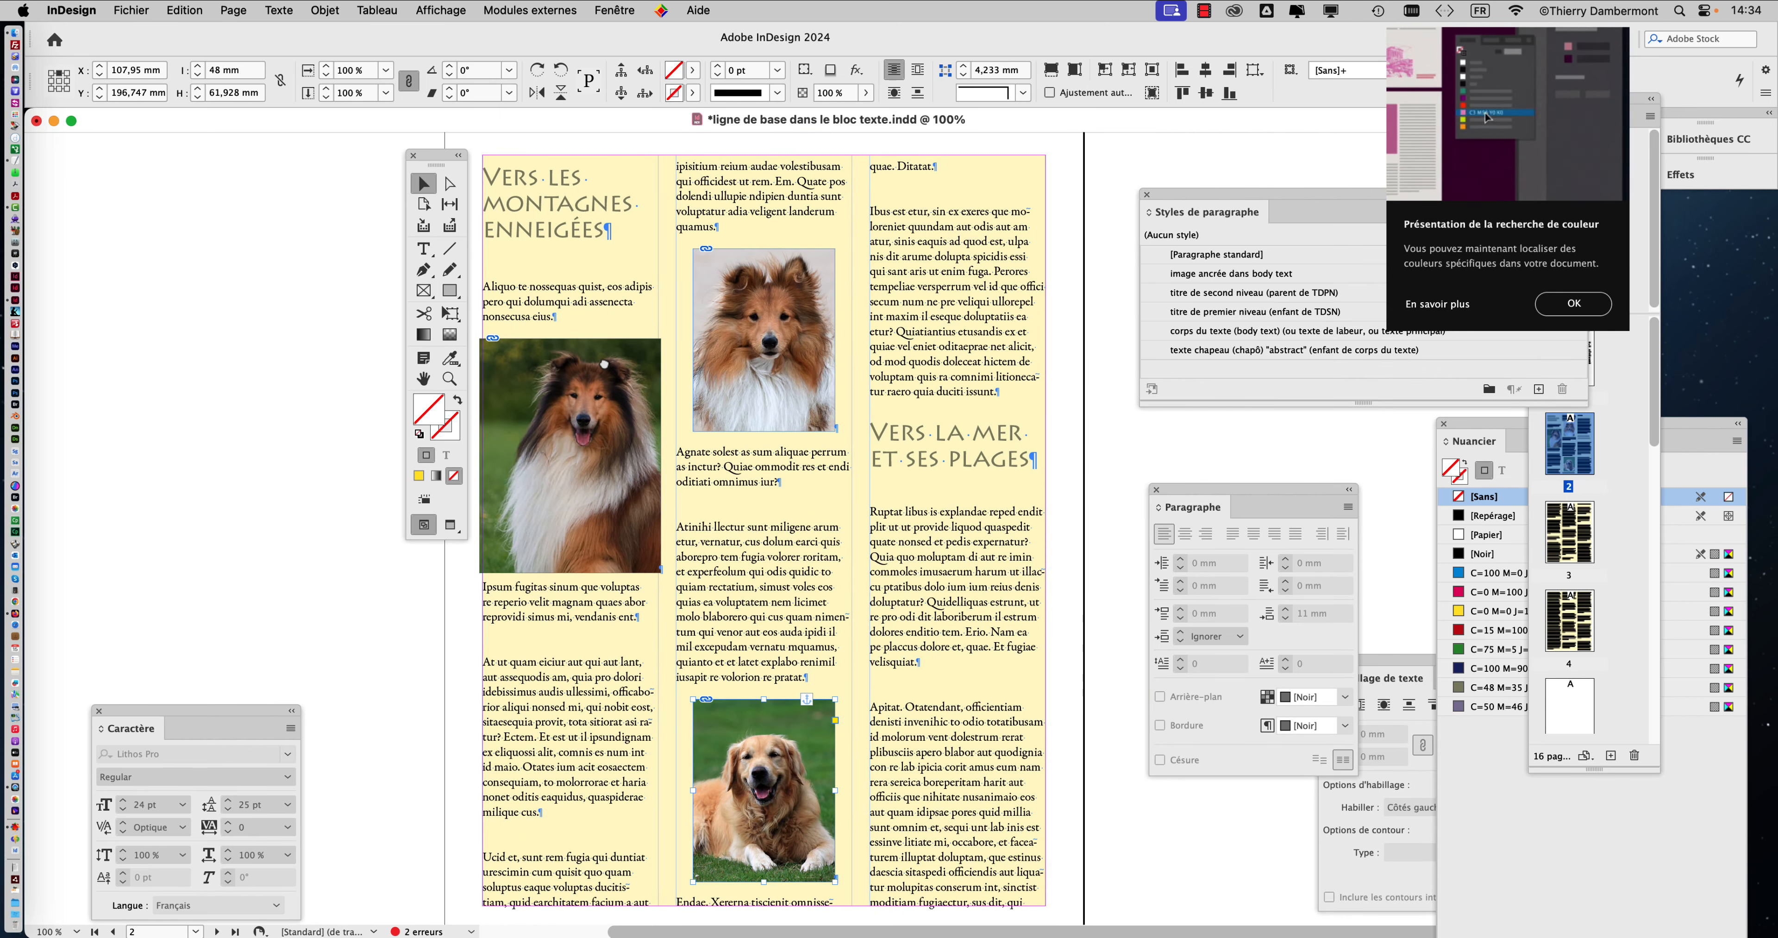
left_click_drag(447, 161, 225, 143)
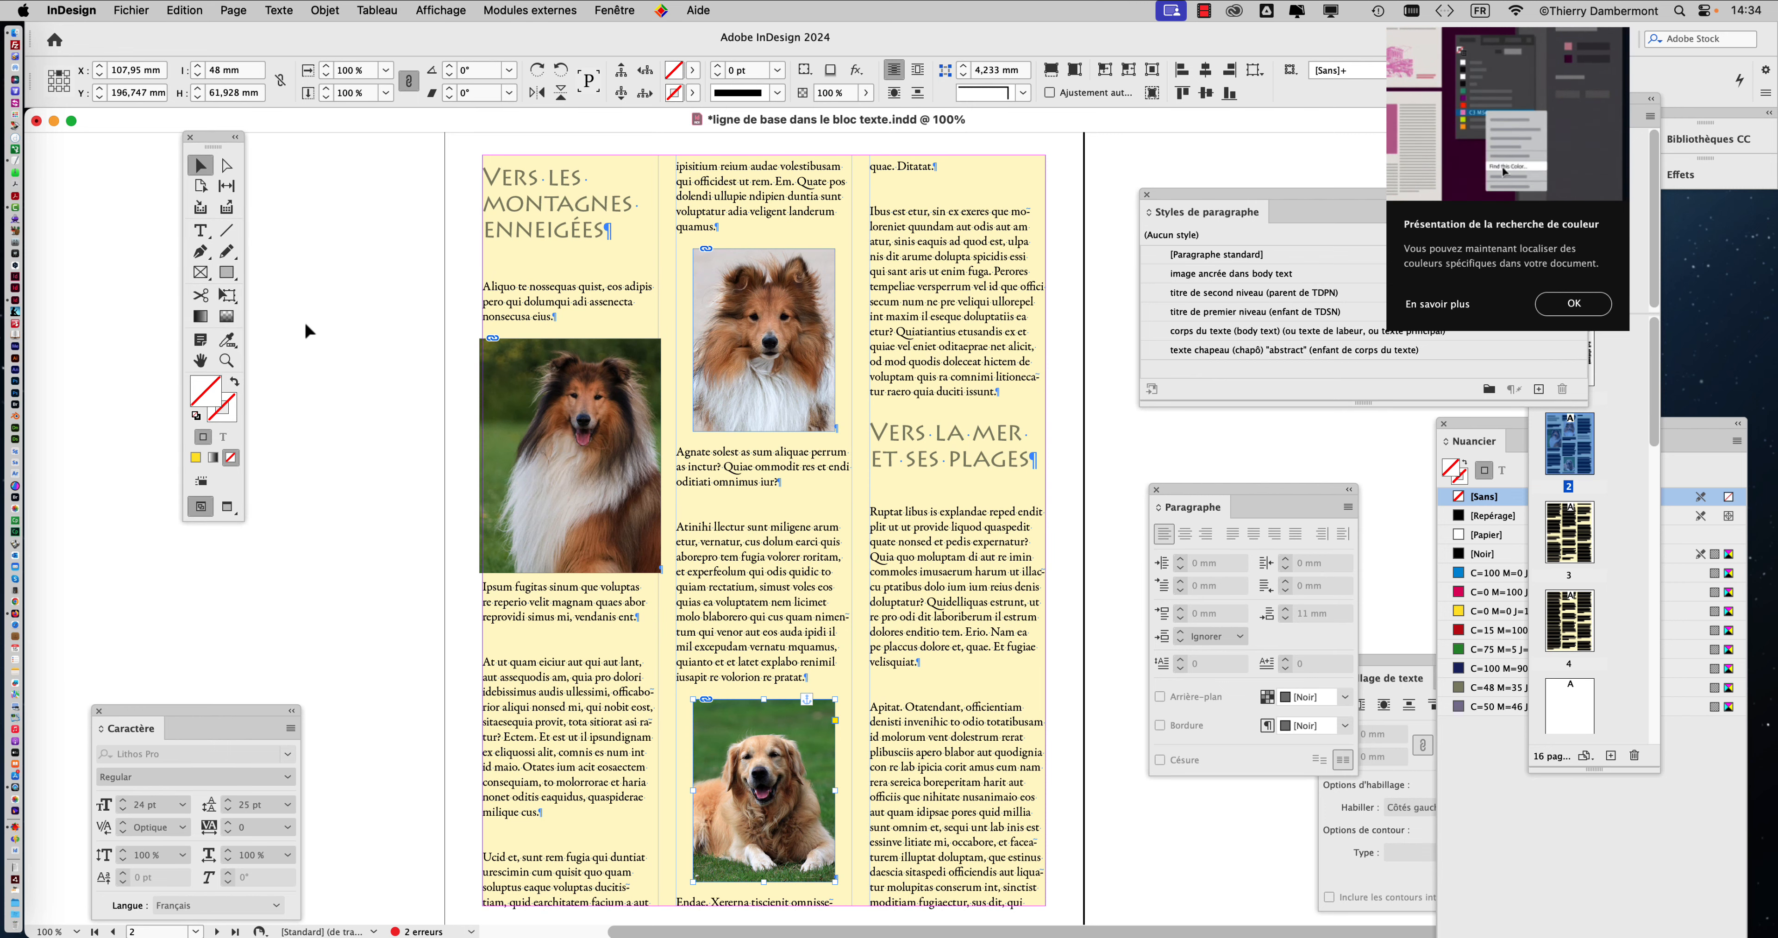
- Save the document under the new name "ligne de base dans le bloc texte - 02.indd" in the same folder
left_click(141, 9)
left_click(215, 162)
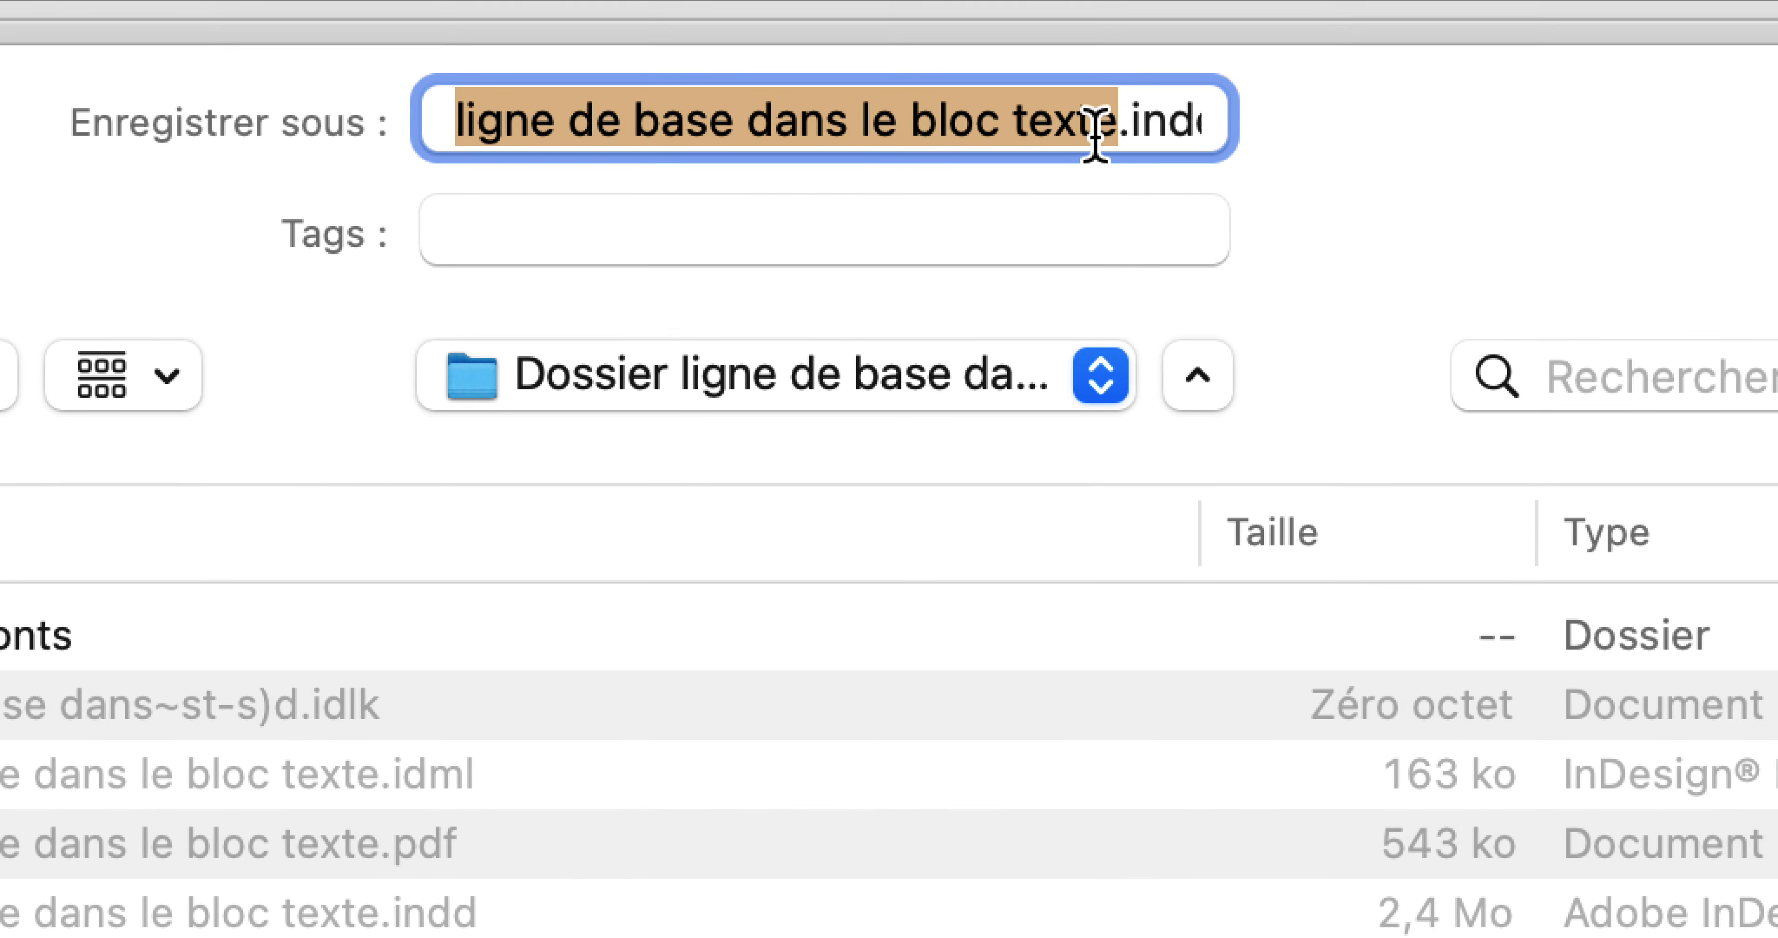
left_click(1098, 134)
type("- 02")
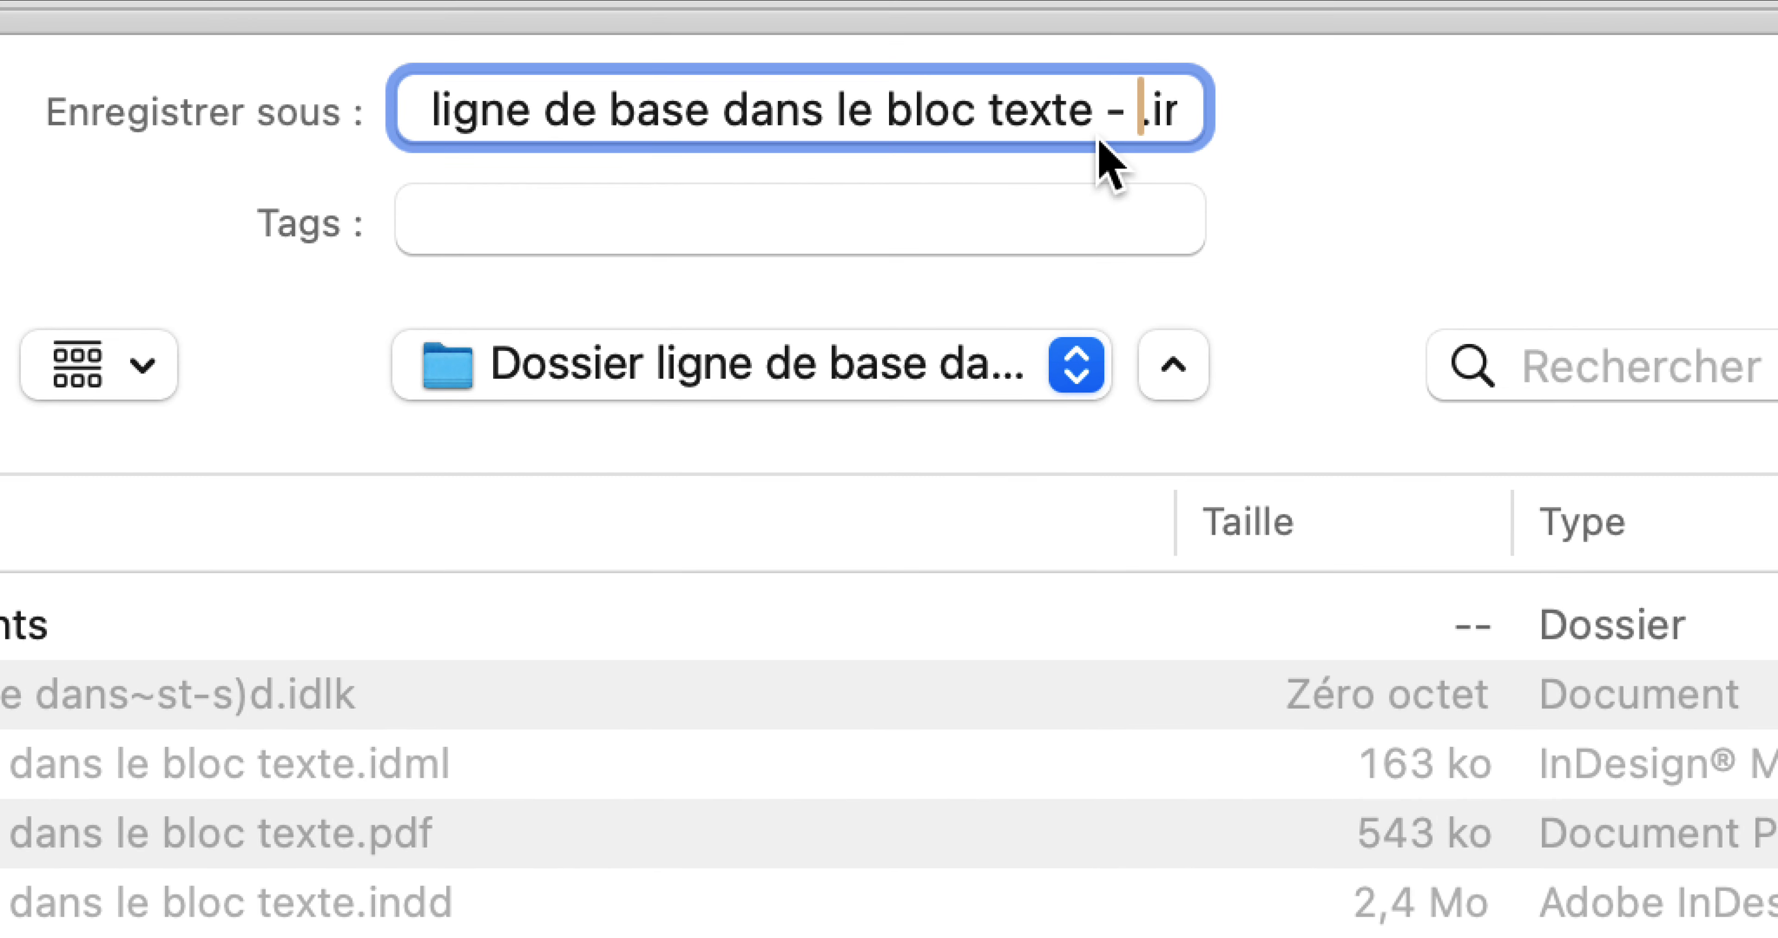